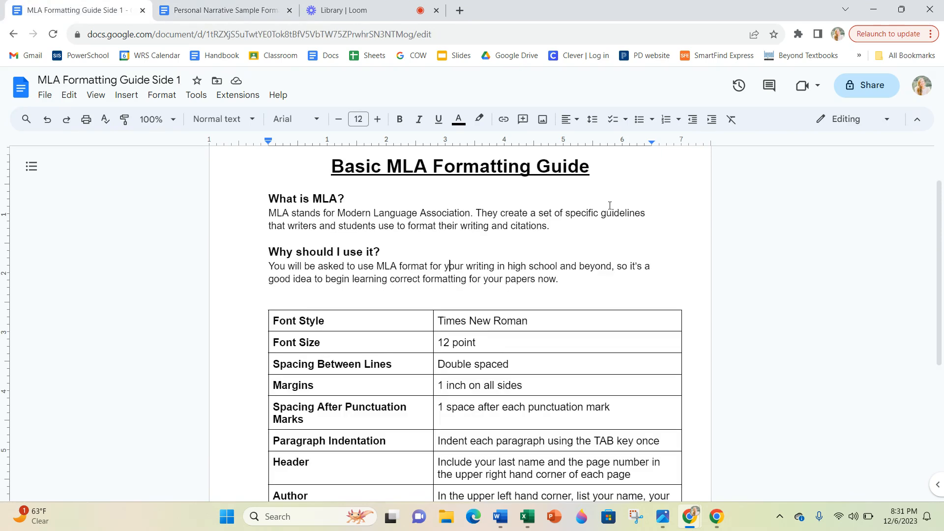
Leave the MLA guide and switch to the Personal Narrative Sample Formatting document
{"action": "left_click_drag", "start_coordinate": [939, 207], "coordinate": [943, 249]}
{"action": "scroll", "coordinate": [449, 228], "scroll_direction": "up", "scroll_amount": 3}
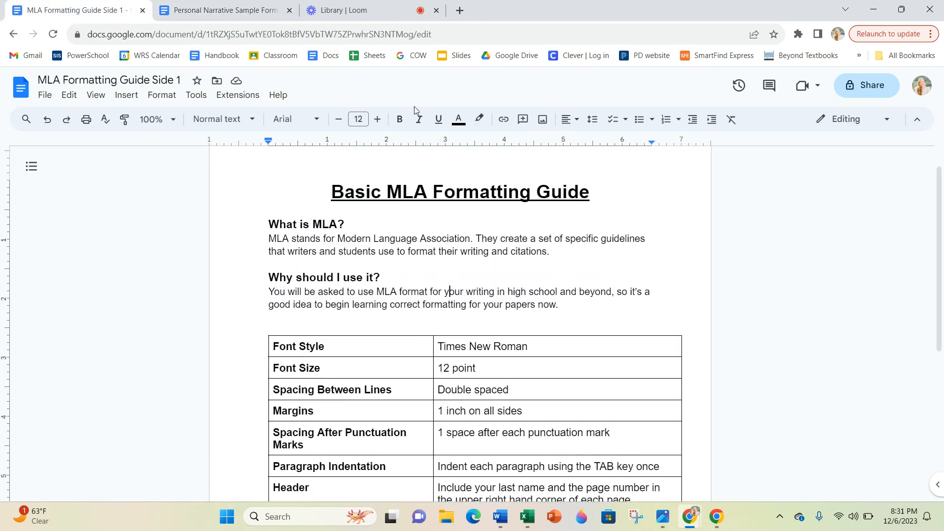
{"action": "left_click", "coordinate": [207, 4]}
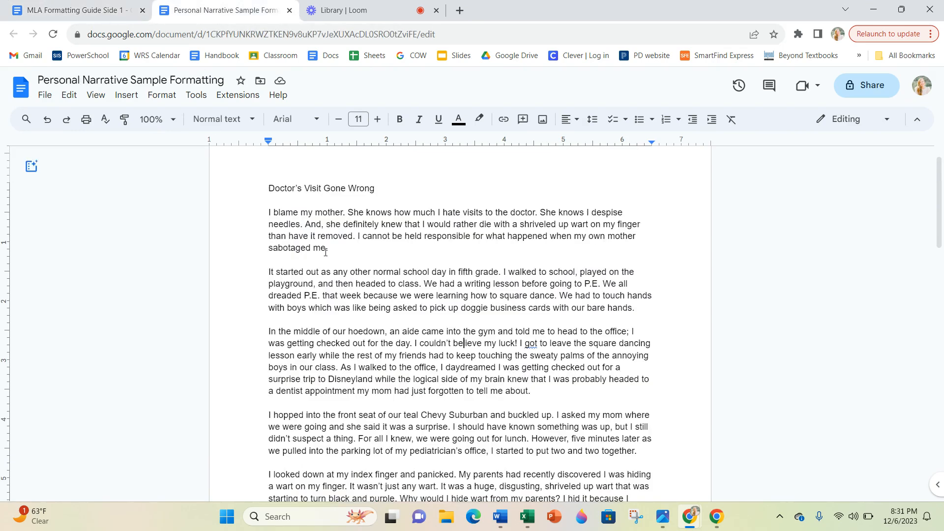
Select the whole essay and change it from Arial 11 to Times New Roman 12
{"action": "mouse_move", "coordinate": [937, 201]}
{"action": "left_mouse_down"}
{"action": "mouse_move", "coordinate": [937, 317]}
{"action": "mouse_move", "coordinate": [937, 192]}
{"action": "left_mouse_up"}
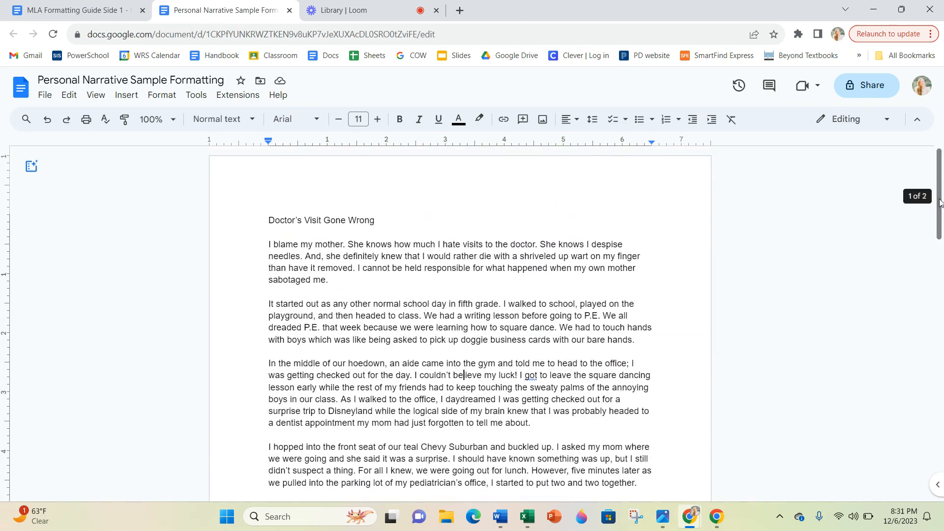
{"action": "left_click_drag", "start_coordinate": [260, 212], "coordinate": [588, 528]}
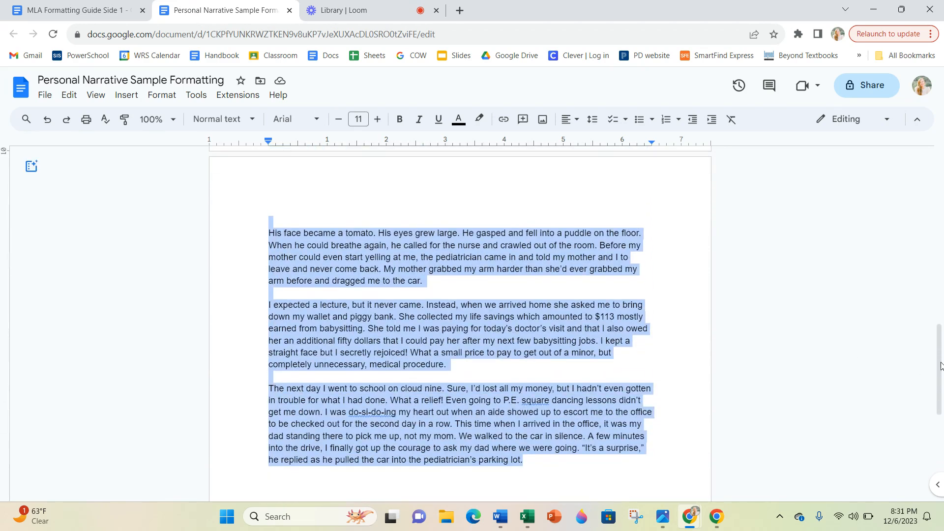
{"action": "left_click", "coordinate": [322, 120]}
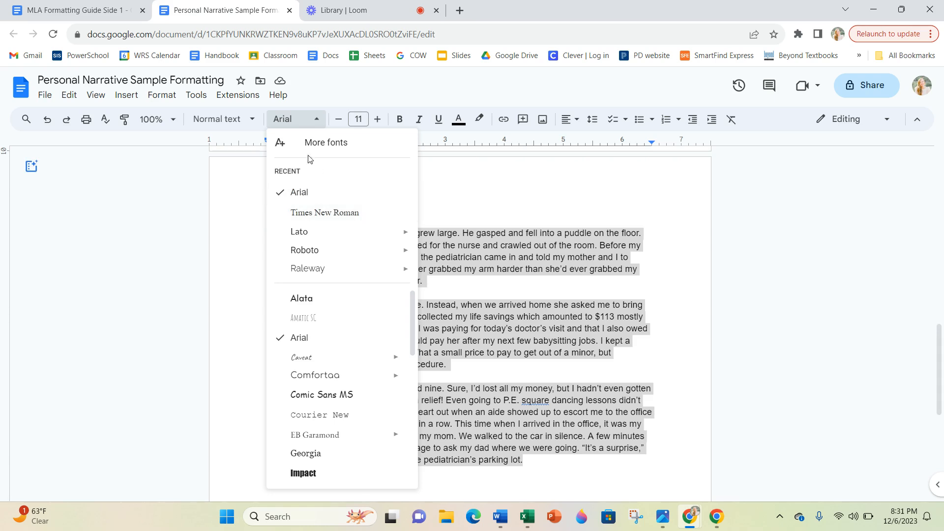
{"action": "mouse_move", "coordinate": [413, 234]}
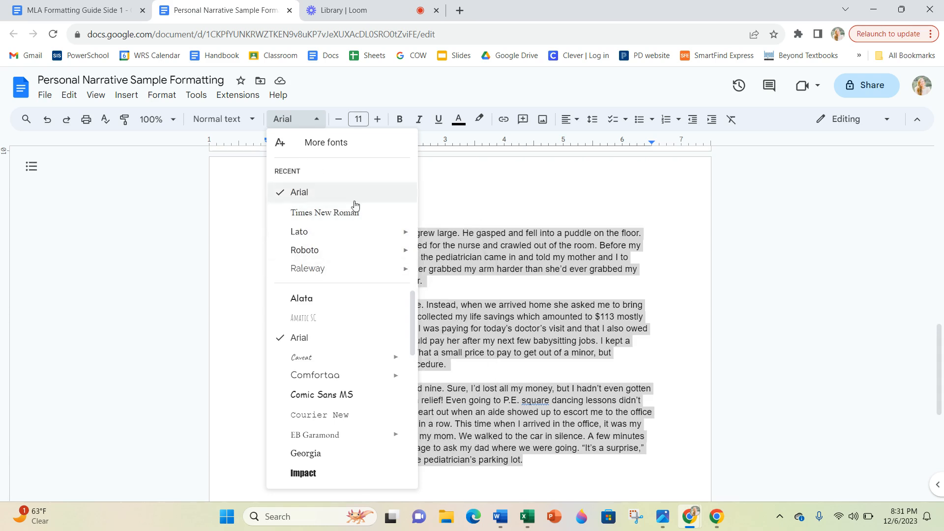
{"action": "mouse_move", "coordinate": [407, 250]}
{"action": "left_click_drag", "start_coordinate": [413, 305], "coordinate": [400, 453]}
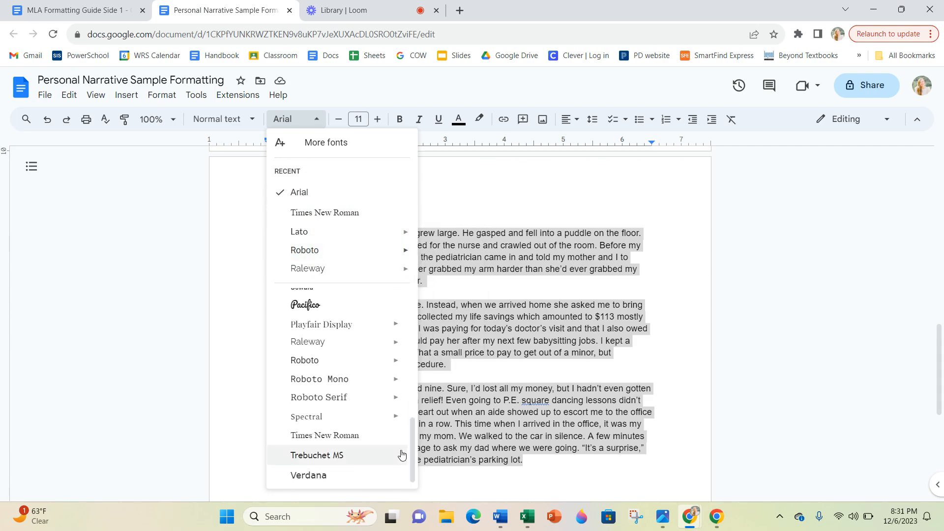
{"action": "left_click", "coordinate": [344, 436]}
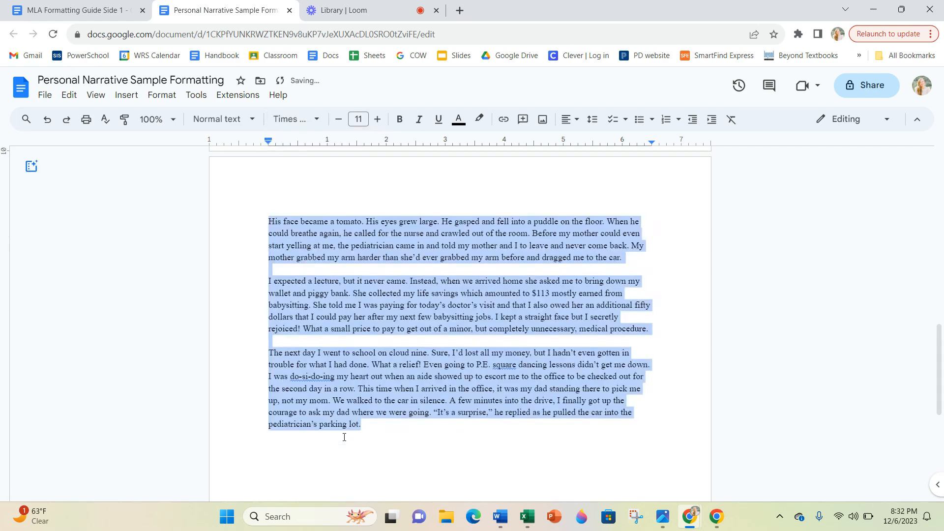
{"action": "left_click", "coordinate": [378, 120]}
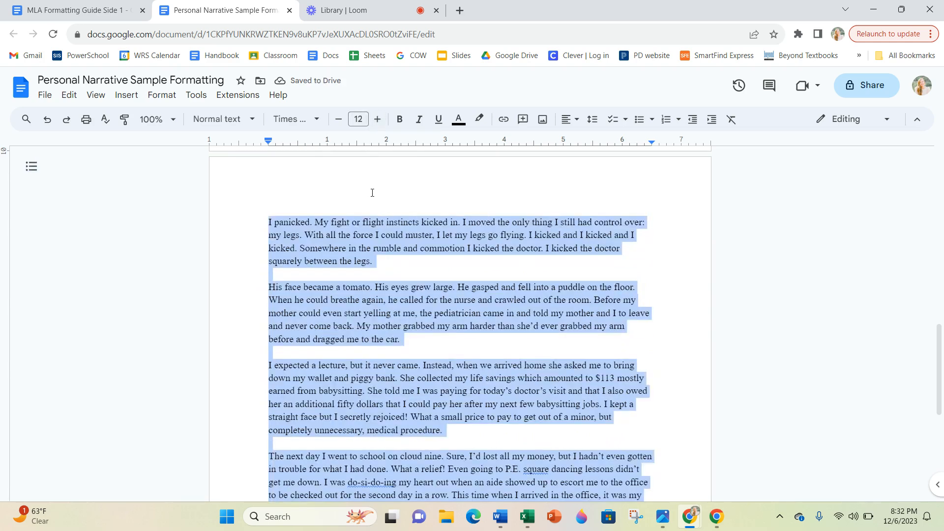
{"action": "left_click_drag", "start_coordinate": [939, 330], "coordinate": [940, 149]}
{"action": "left_click", "coordinate": [507, 301]}
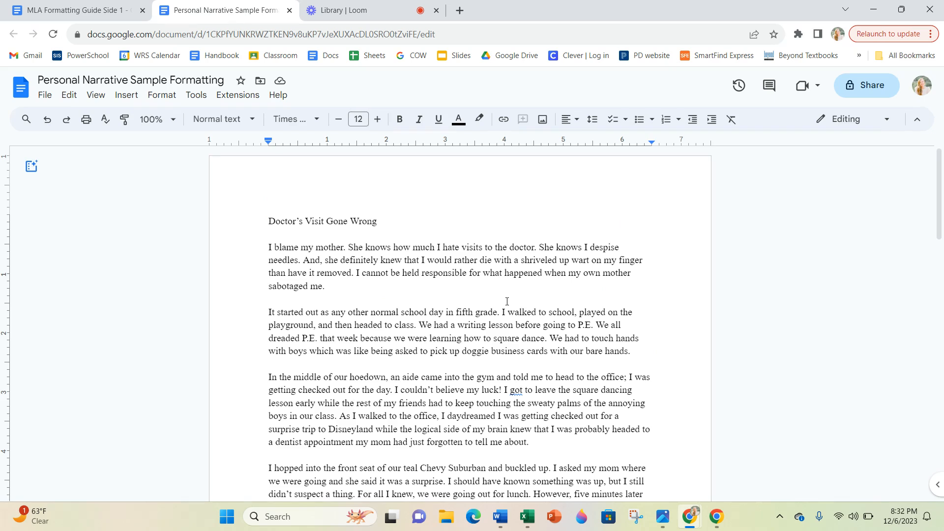
{"action": "left_click", "coordinate": [45, 95]}
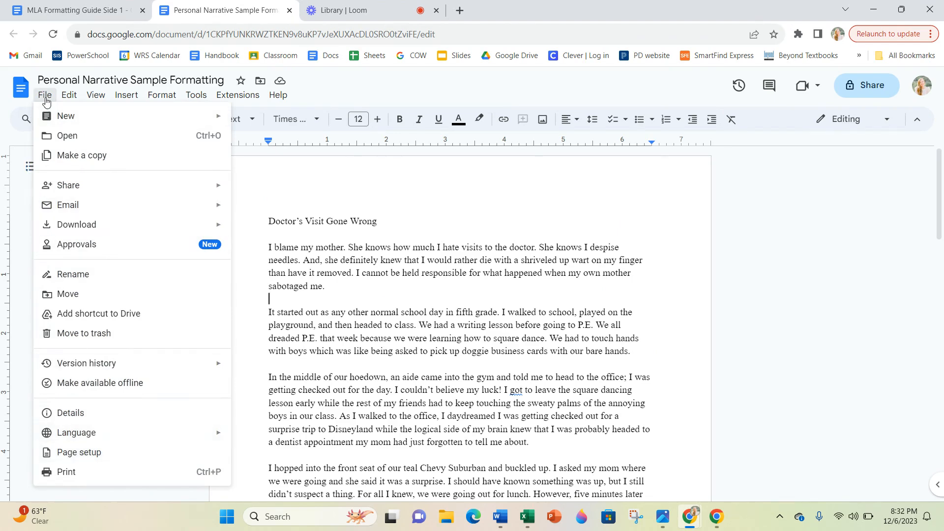
{"action": "left_click", "coordinate": [81, 452]}
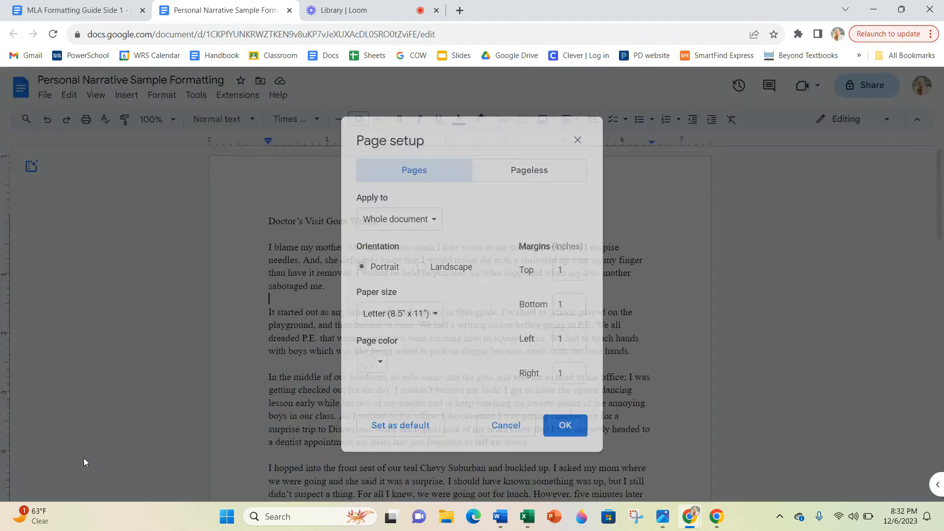
{"action": "left_click", "coordinate": [565, 426]}
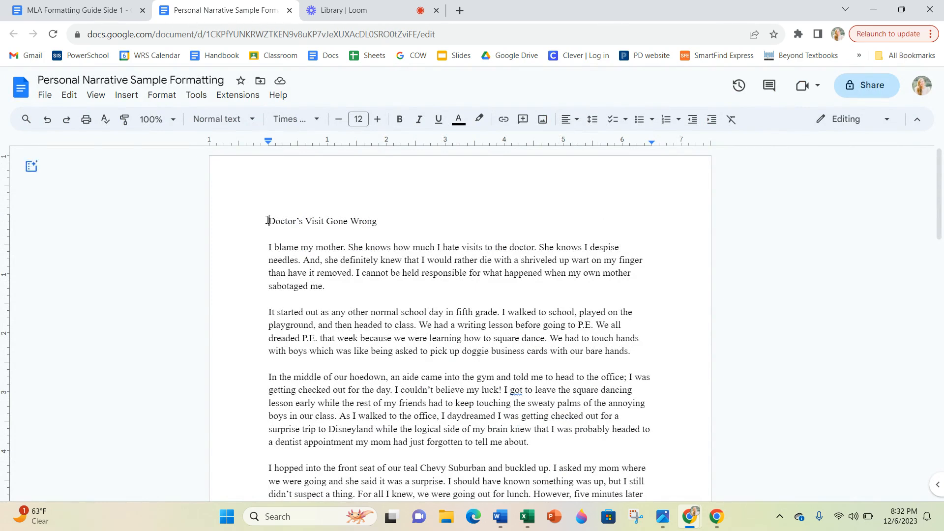
{"action": "left_click_drag", "start_coordinate": [267, 219], "coordinate": [511, 529]}
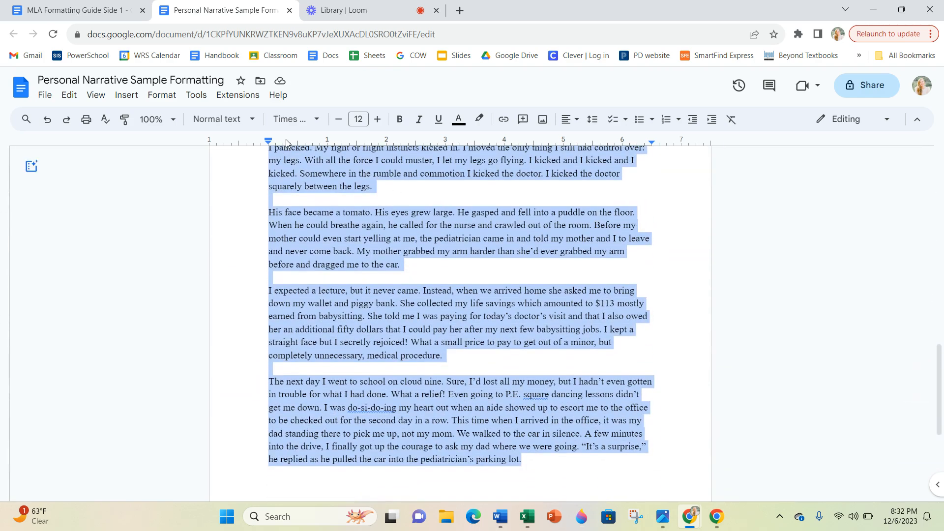
Apply double line spacing to the selected narrative through Format's spacing options
{"action": "left_click", "coordinate": [163, 95]}
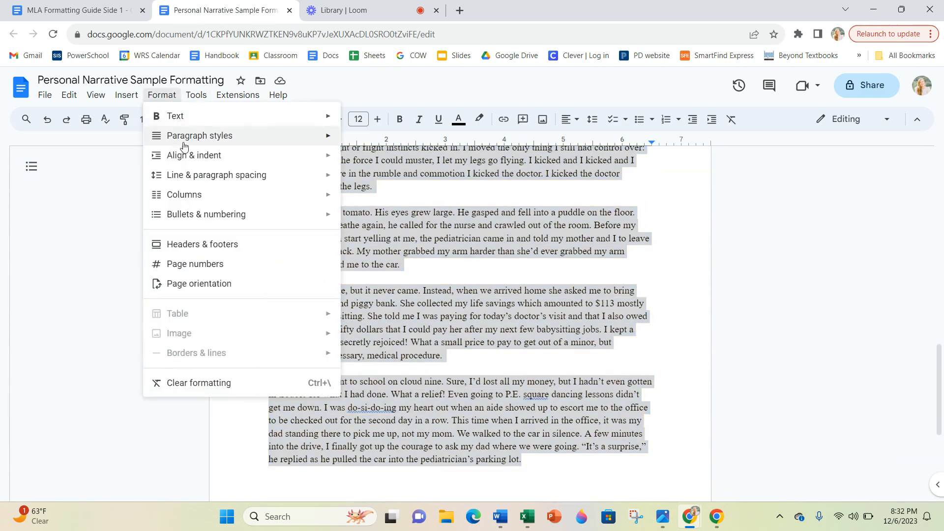
{"action": "mouse_move", "coordinate": [189, 180]}
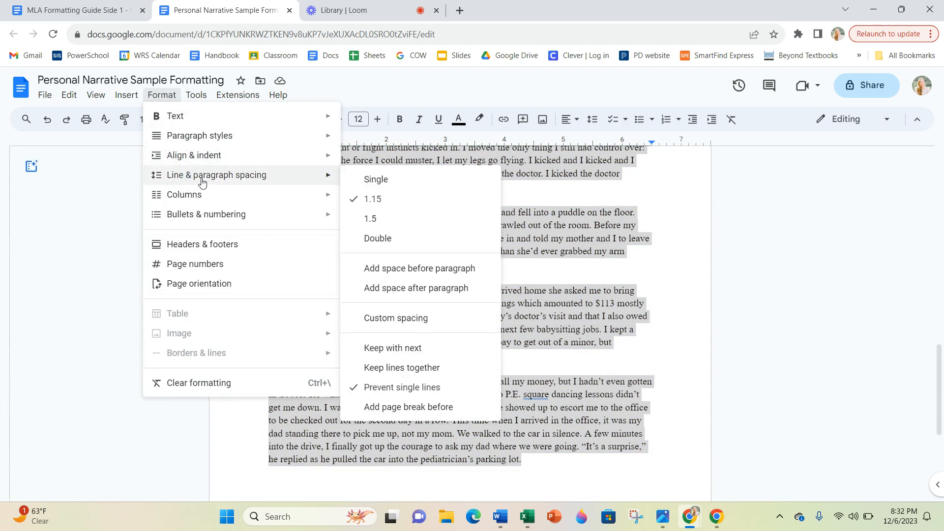
{"action": "left_click", "coordinate": [383, 237]}
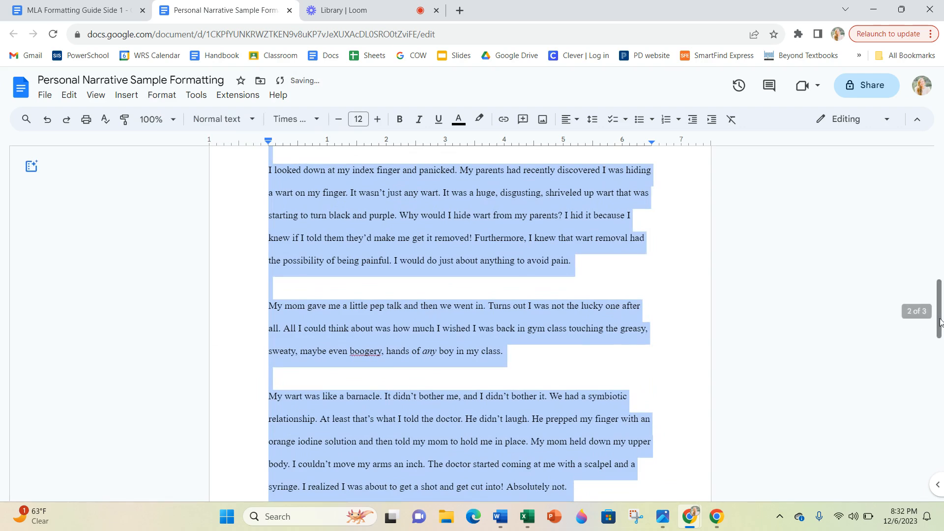
{"action": "left_click_drag", "start_coordinate": [939, 322], "coordinate": [939, 183]}
{"action": "left_click", "coordinate": [344, 335]}
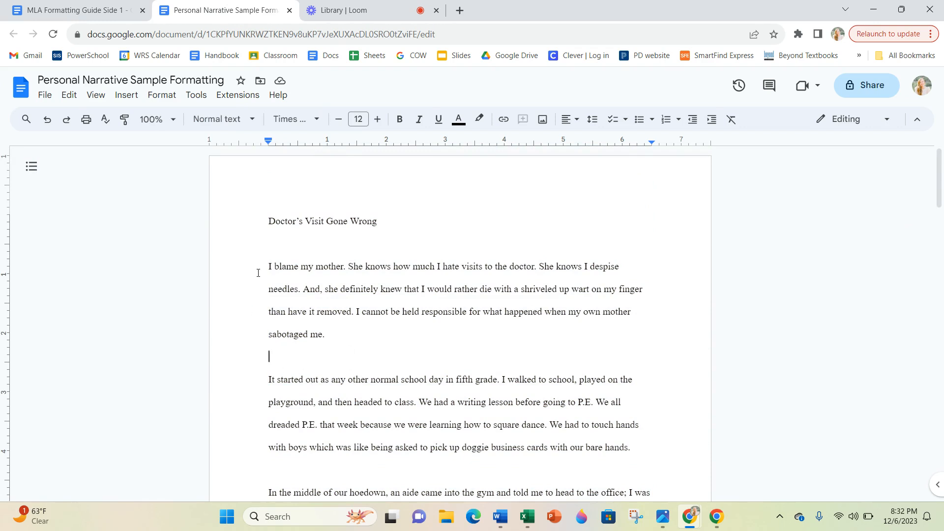
Delete the blank line under the title and tab-indent the first paragraph
{"action": "left_click", "coordinate": [270, 244]}
{"action": "key", "text": "BackSpace"}
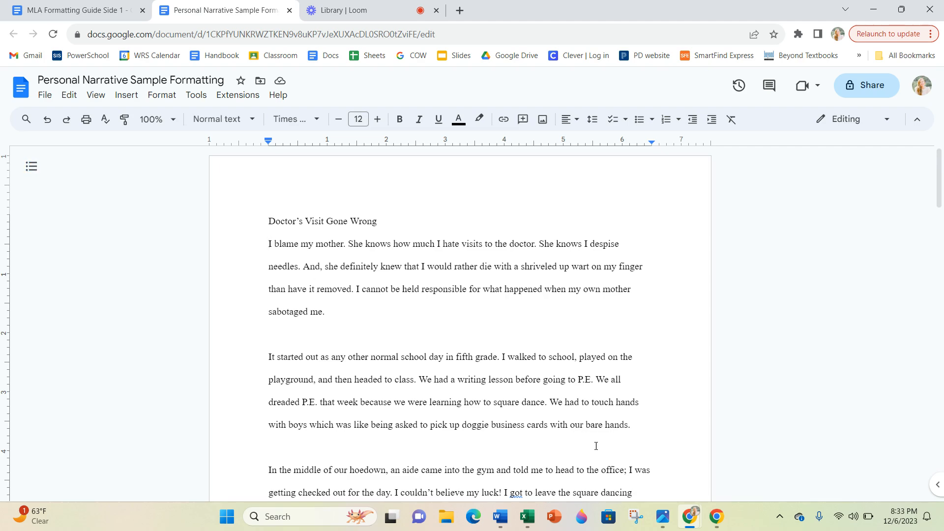
{"action": "left_click", "coordinate": [663, 516]}
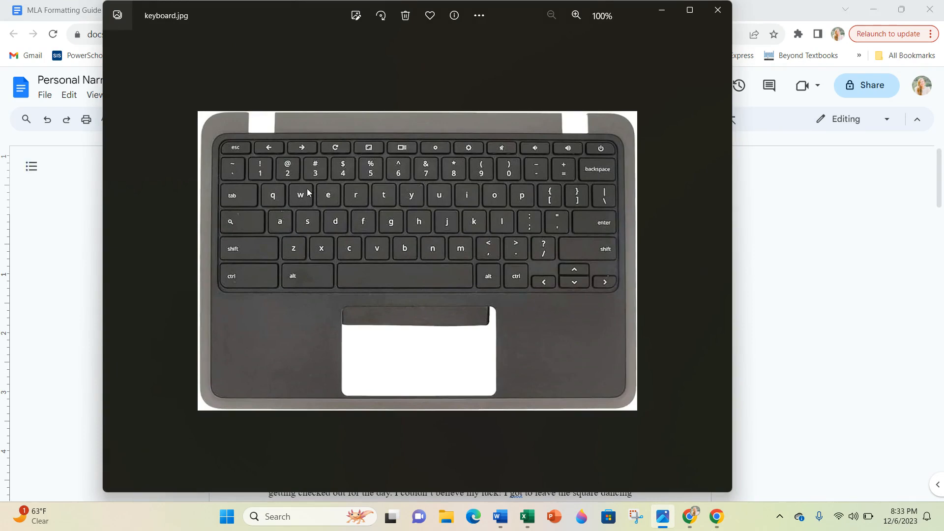
{"action": "left_click", "coordinate": [661, 11]}
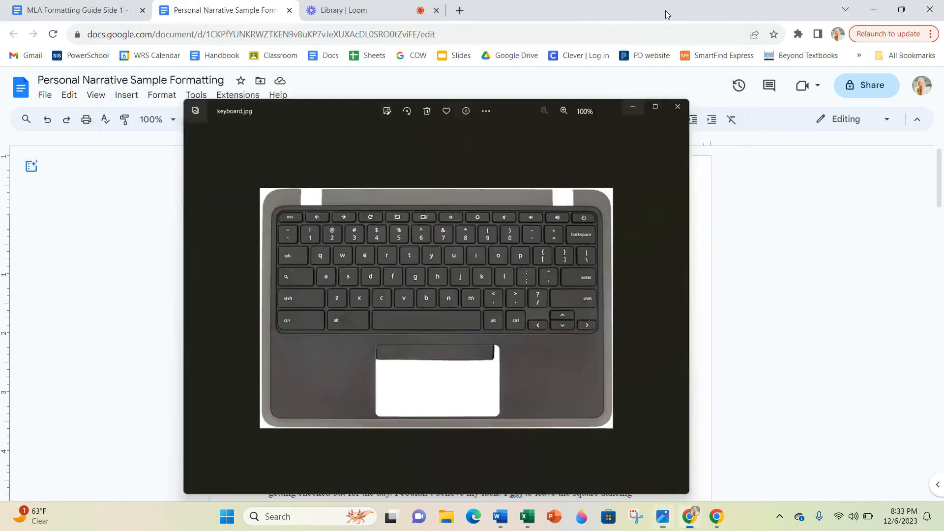
{"action": "key", "text": "Tab"}
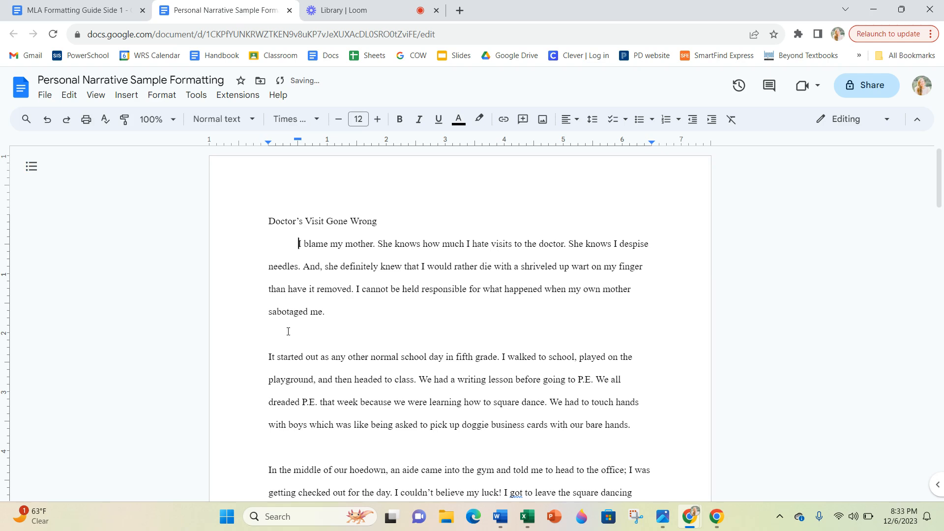
Remove blank lines and indent the 'It started out', hoedown and 'I hopped' paragraphs
{"action": "left_click", "coordinate": [288, 335]}
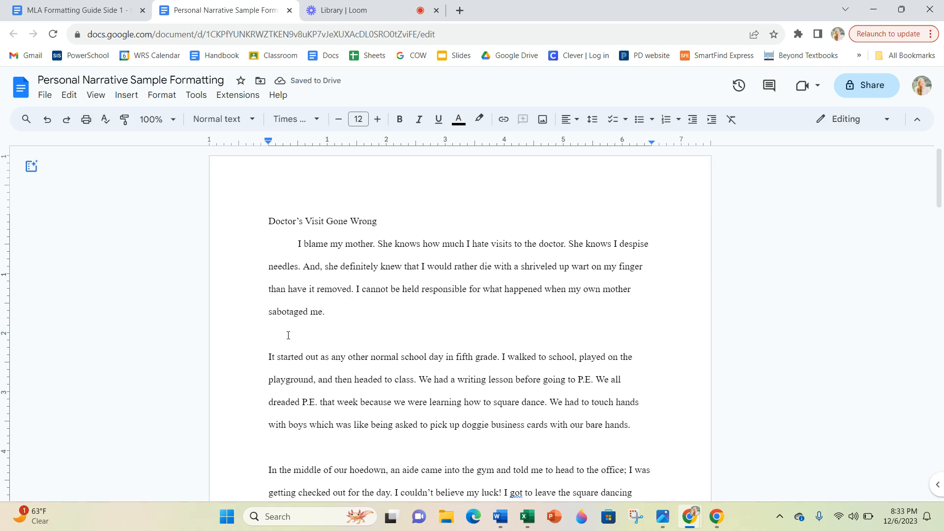
{"action": "key", "text": "BackSpace"}
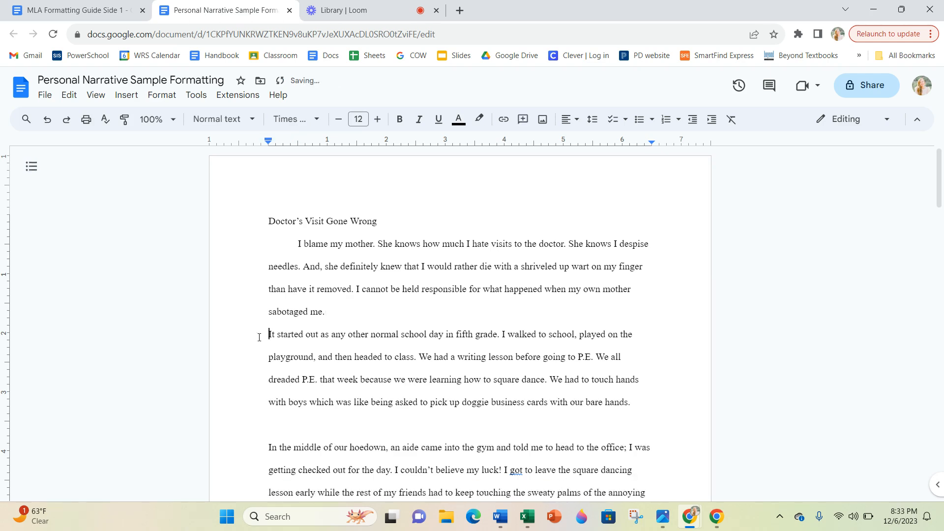
{"action": "key", "text": "Tab"}
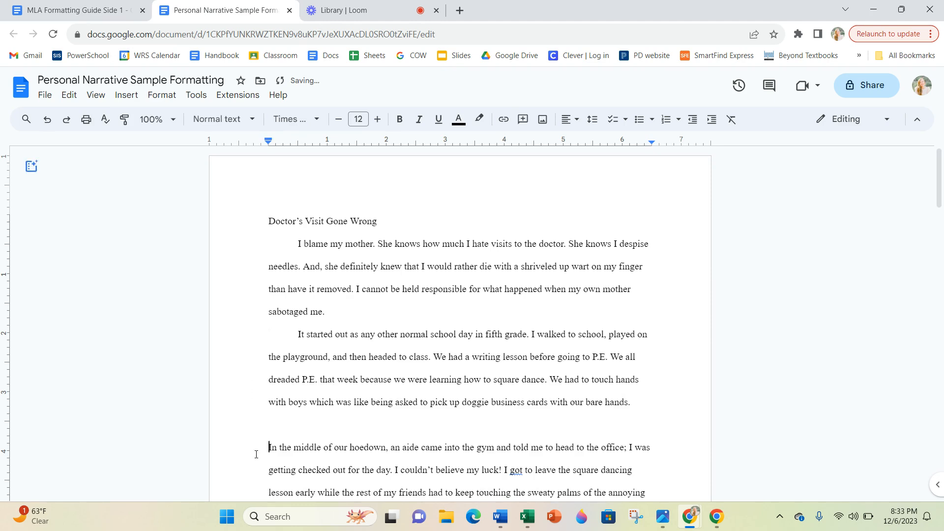
{"action": "key", "text": "BackSpace"}
{"action": "key", "text": "Tab"}
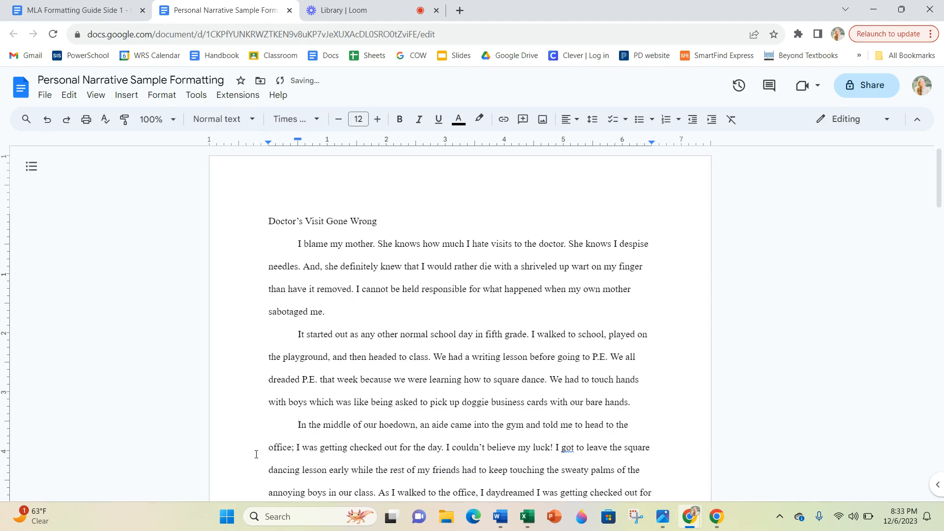
{"action": "left_click_drag", "start_coordinate": [930, 187], "coordinate": [931, 251]}
{"action": "left_click", "coordinate": [270, 237]}
{"action": "key", "text": "Delete"}
{"action": "key", "text": "Delete"}
{"action": "key", "text": "Delete"}
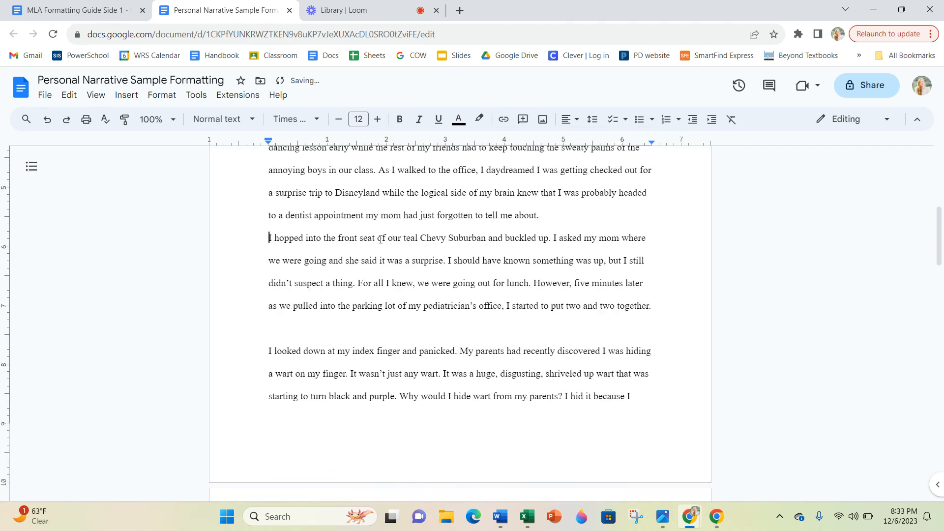
{"action": "type", "text": "I"}
{"action": "key", "text": "Tab"}
Remove blank lines and indent the 'I looked down', 'My mom', 'My wart' and 'I panicked' paragraphs
{"action": "left_click", "coordinate": [310, 351]}
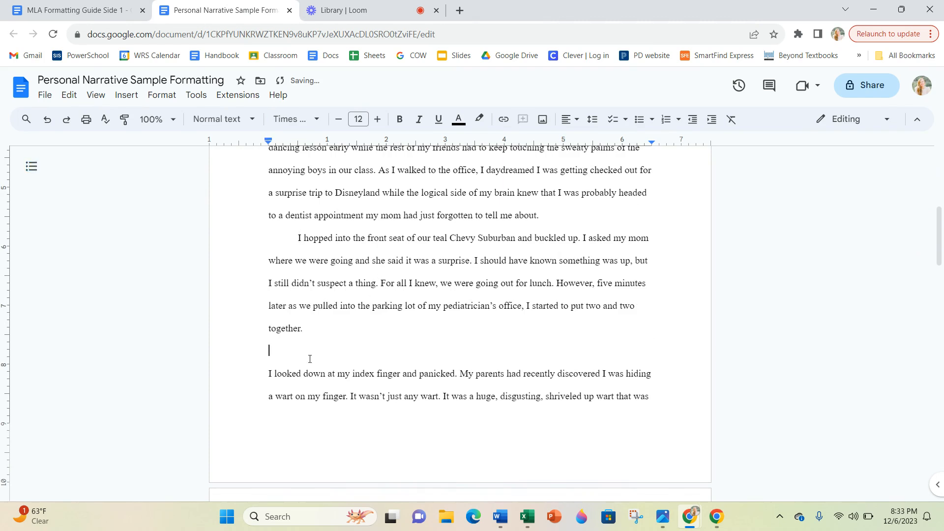
{"action": "key", "text": "Delete"}
{"action": "key", "text": "Tab"}
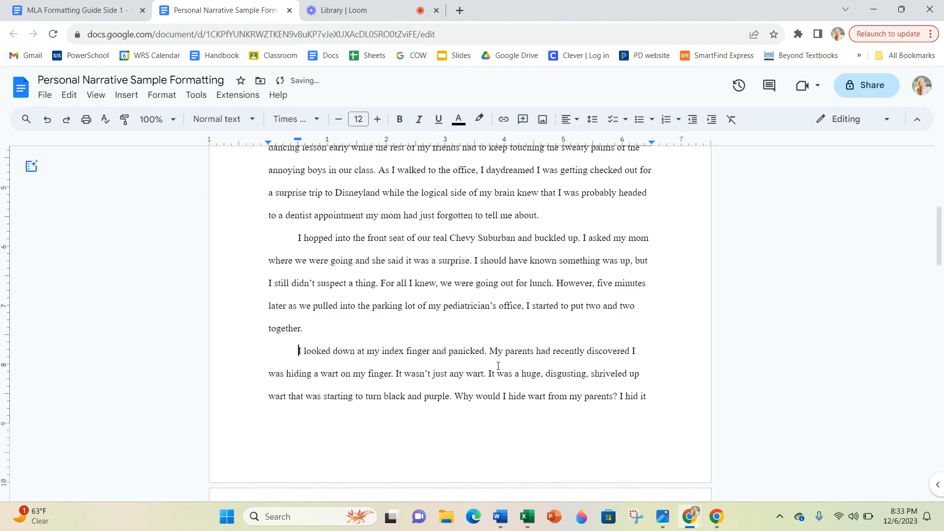
{"action": "left_click_drag", "start_coordinate": [936, 238], "coordinate": [934, 304]}
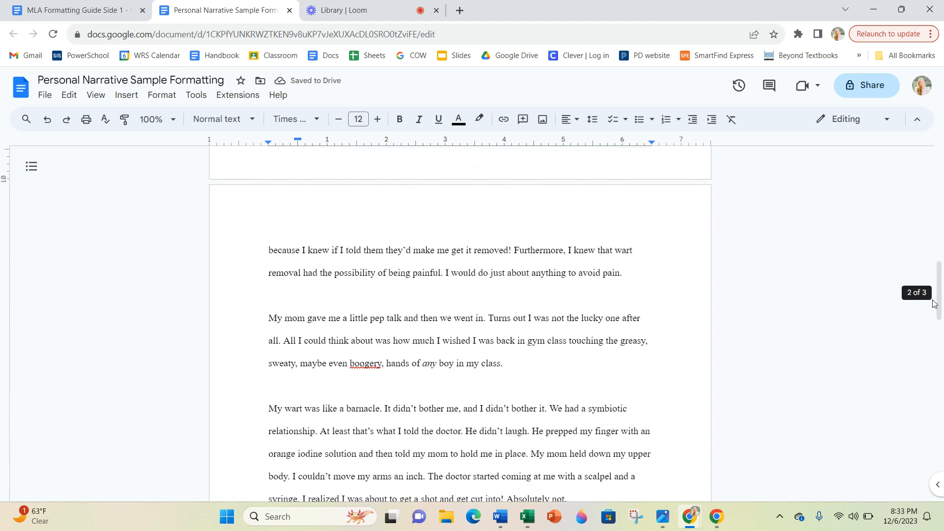
{"action": "left_click", "coordinate": [261, 317]}
{"action": "key", "text": "BackSpace"}
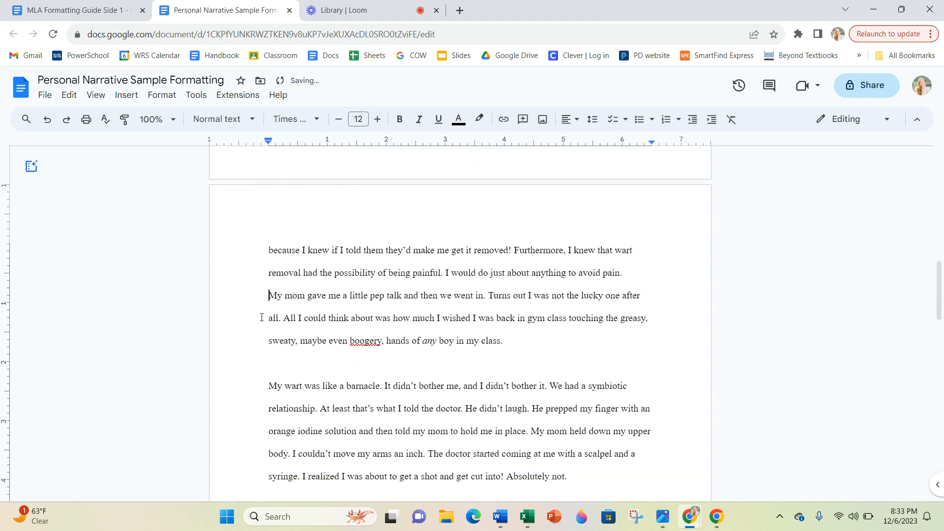
{"action": "key", "text": "Tab"}
{"action": "left_click", "coordinate": [253, 386]}
{"action": "key", "text": "BackSpace"}
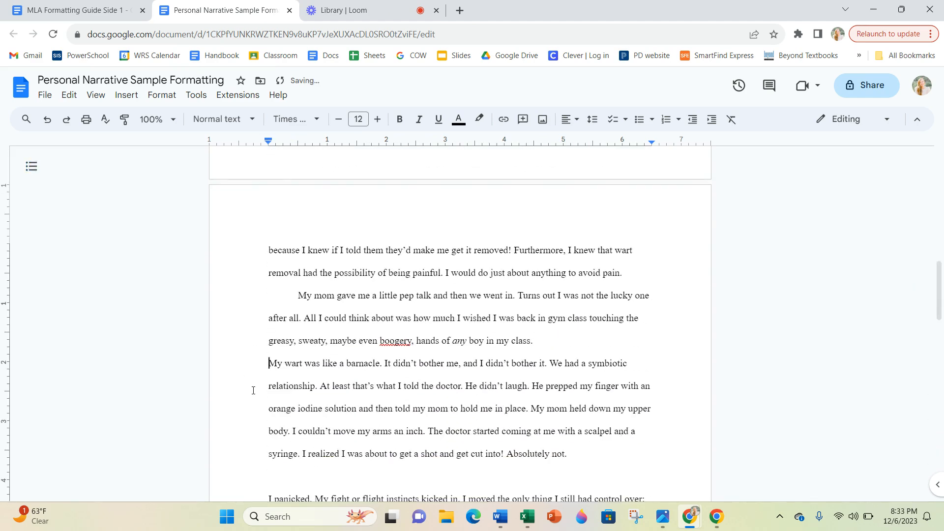
{"action": "key", "text": "Tab"}
{"action": "left_click", "coordinate": [274, 476]}
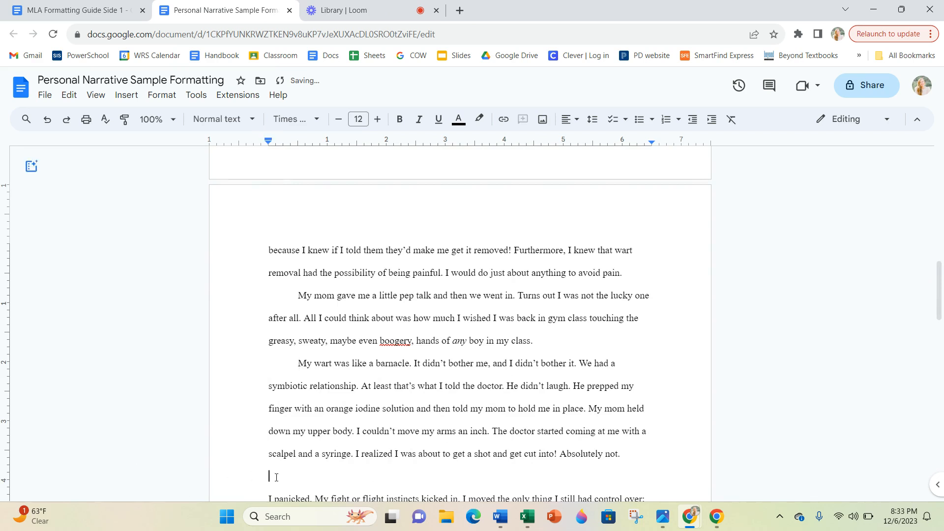
{"action": "key", "text": "Delete"}
{"action": "key", "text": "Tab"}
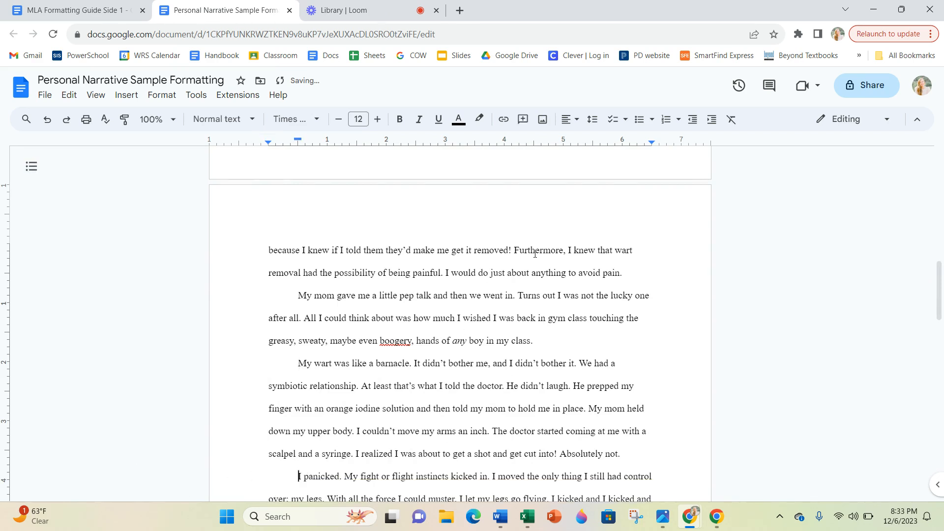
Remove blank lines and indent the 'His face', 'I expected' and 'The next day' paragraphs
{"action": "left_click_drag", "start_coordinate": [940, 270], "coordinate": [940, 338]}
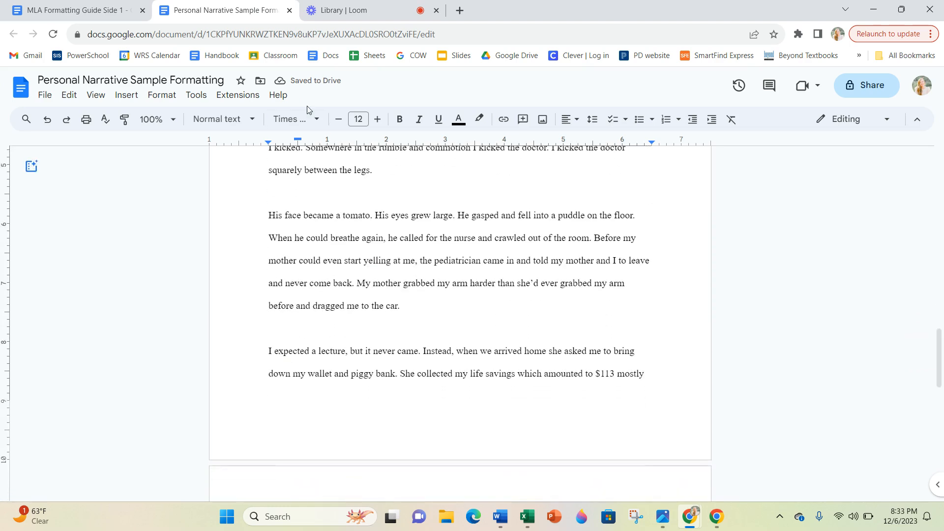
{"action": "left_click", "coordinate": [287, 197]}
{"action": "key", "text": "Delete"}
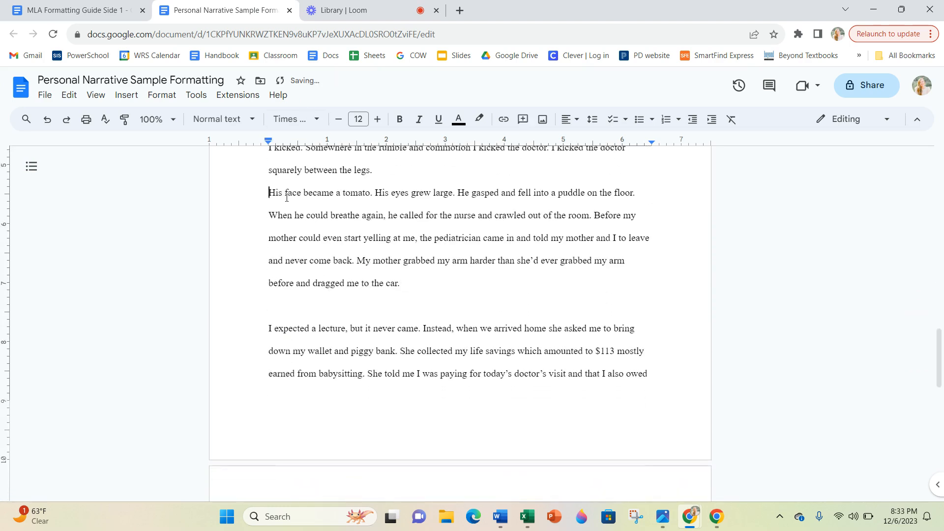
{"action": "key", "text": "Tab"}
{"action": "left_click", "coordinate": [277, 306]}
{"action": "key", "text": "Delete"}
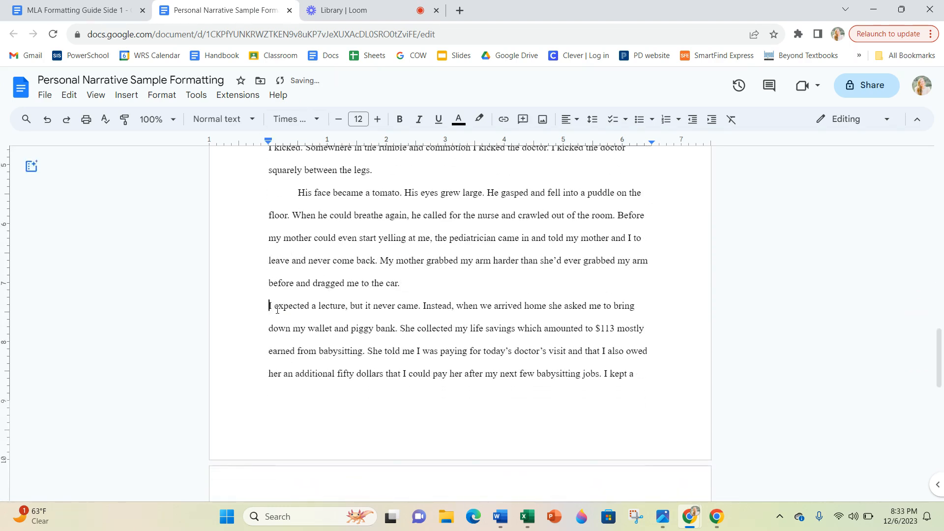
{"action": "key", "text": "Tab"}
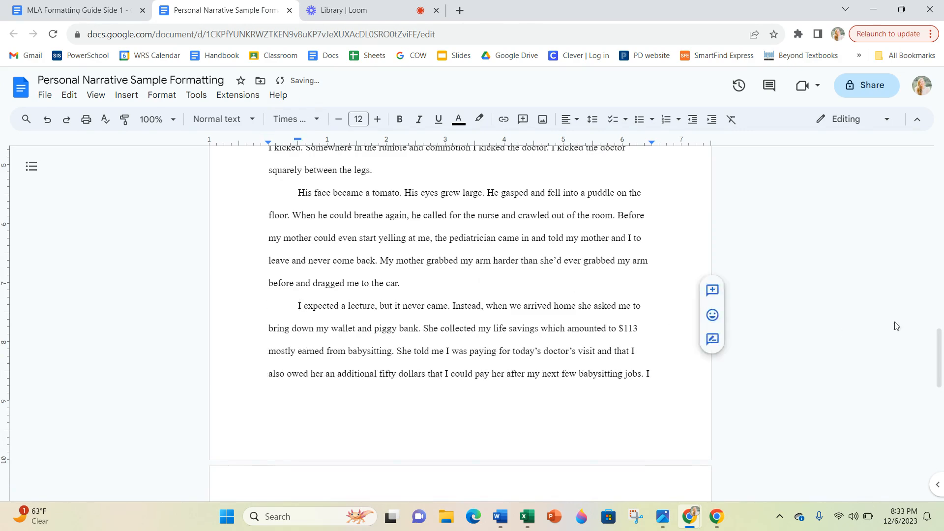
{"action": "left_click_drag", "start_coordinate": [939, 339], "coordinate": [939, 398]}
{"action": "left_click", "coordinate": [270, 236]}
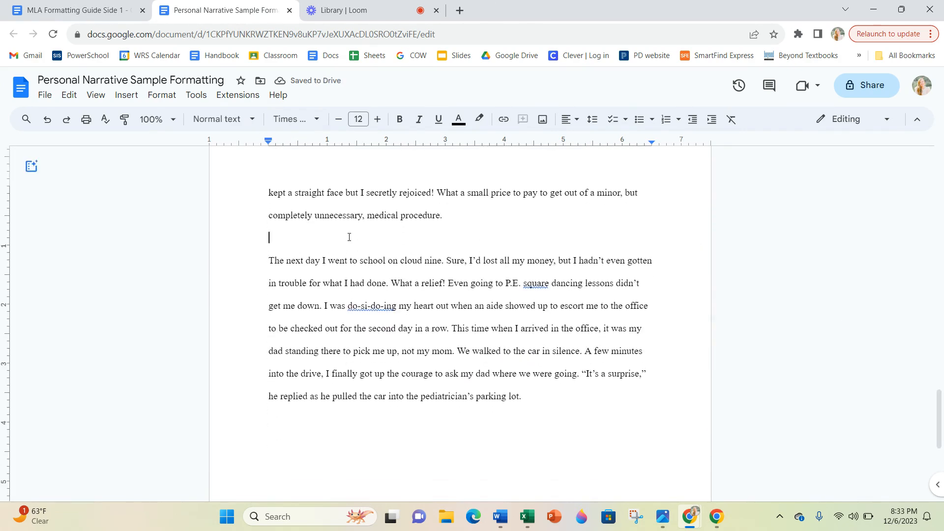
{"action": "key", "text": "BackSpace"}
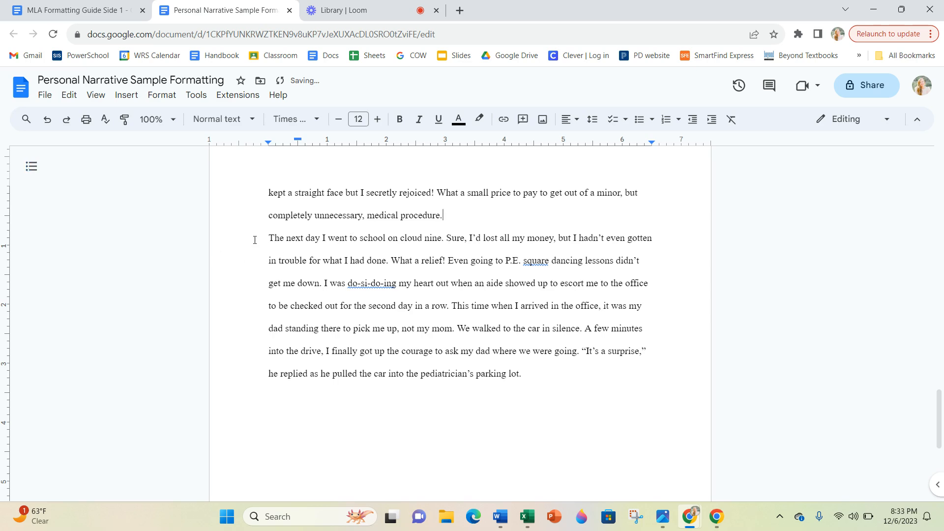
{"action": "key", "text": "Tab"}
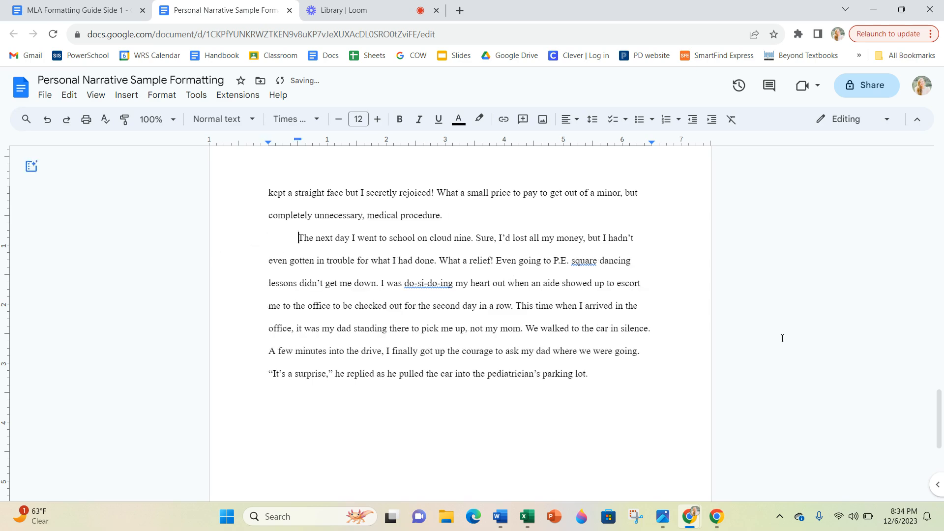
{"action": "left_click_drag", "start_coordinate": [939, 418], "coordinate": [939, 177]}
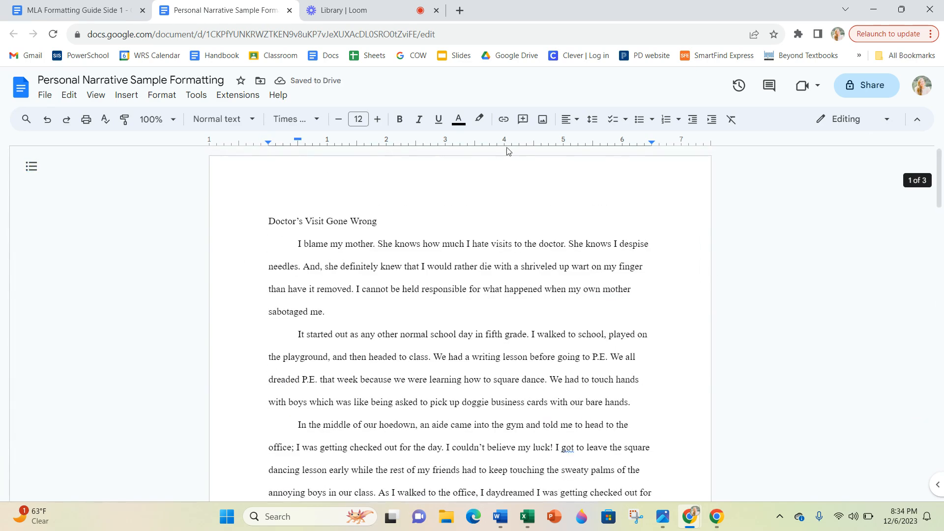
Add a page header with the writer's last name tabbed toward the right
{"action": "left_click", "coordinate": [162, 97]}
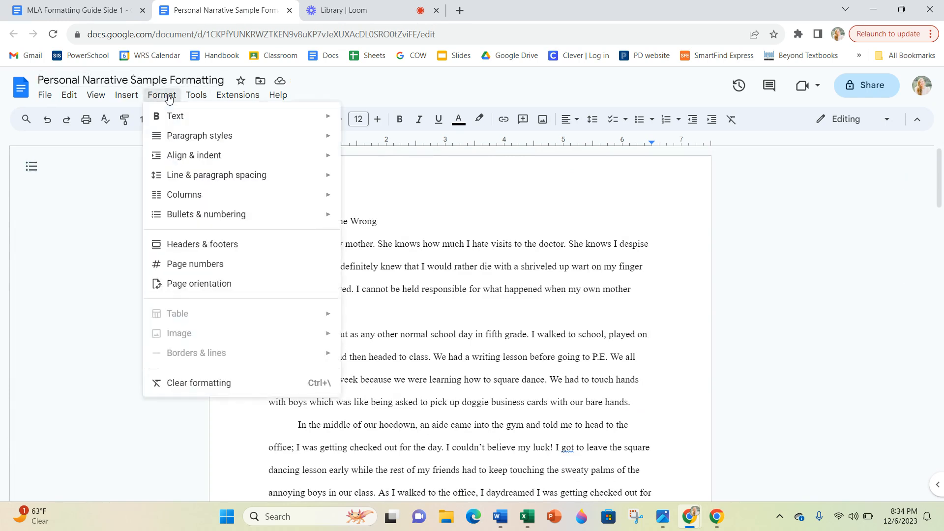
{"action": "mouse_move", "coordinate": [133, 98]}
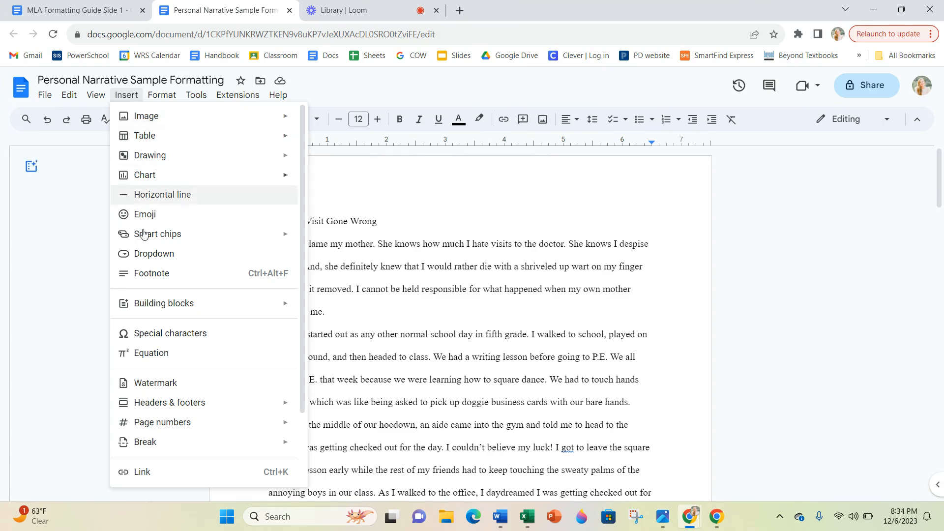
{"action": "mouse_move", "coordinate": [283, 402]}
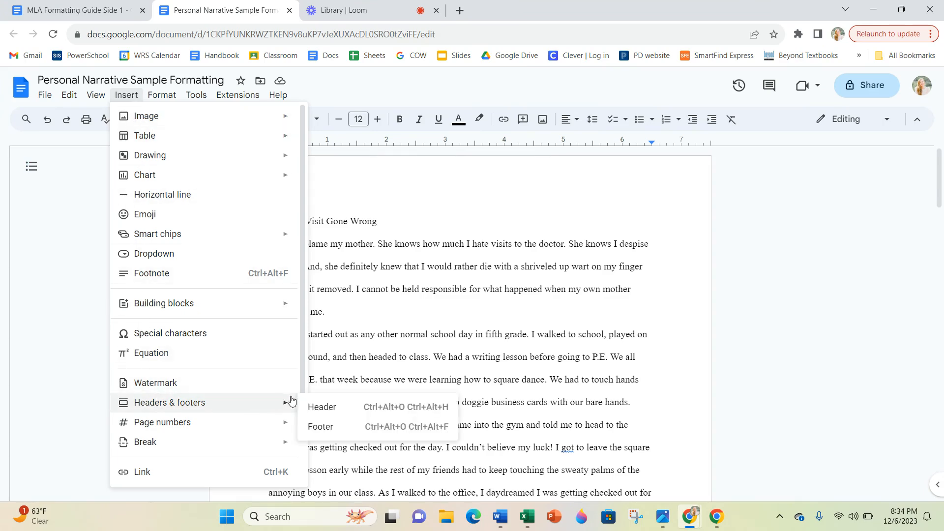
{"action": "left_click", "coordinate": [318, 406]}
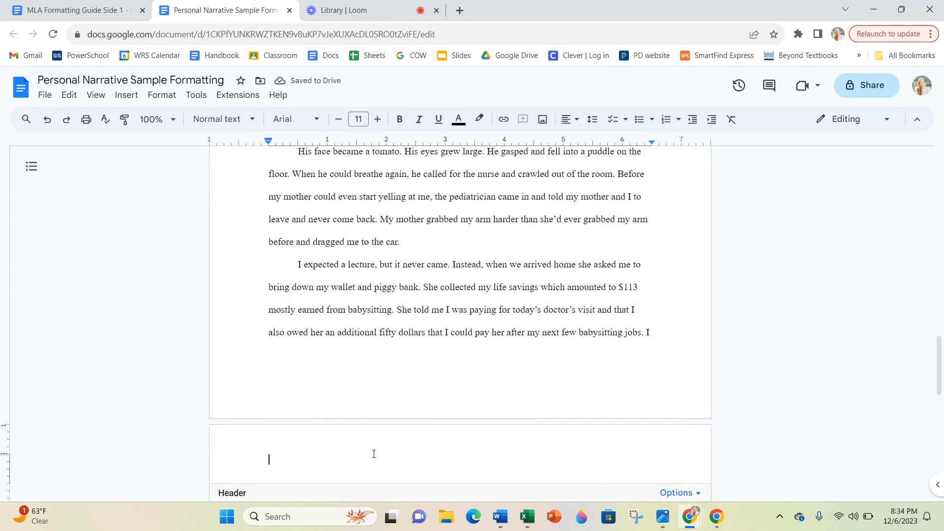
{"action": "key", "text": "Tab"}
{"action": "key", "text": "Tab"}
{"action": "key", "text": "Tab"}
{"action": "type", "text": "Ma"}
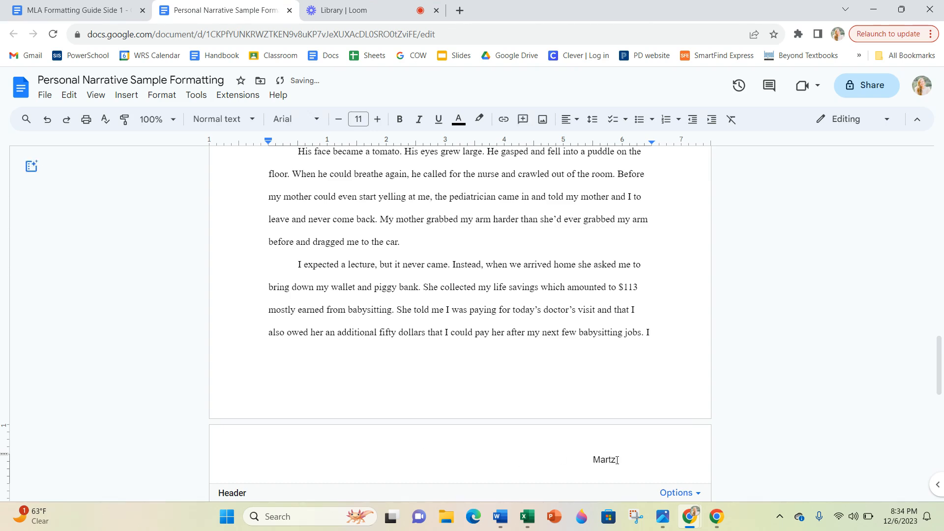
Insert automatic page numbers into the header after the last name
{"action": "left_click", "coordinate": [682, 492]}
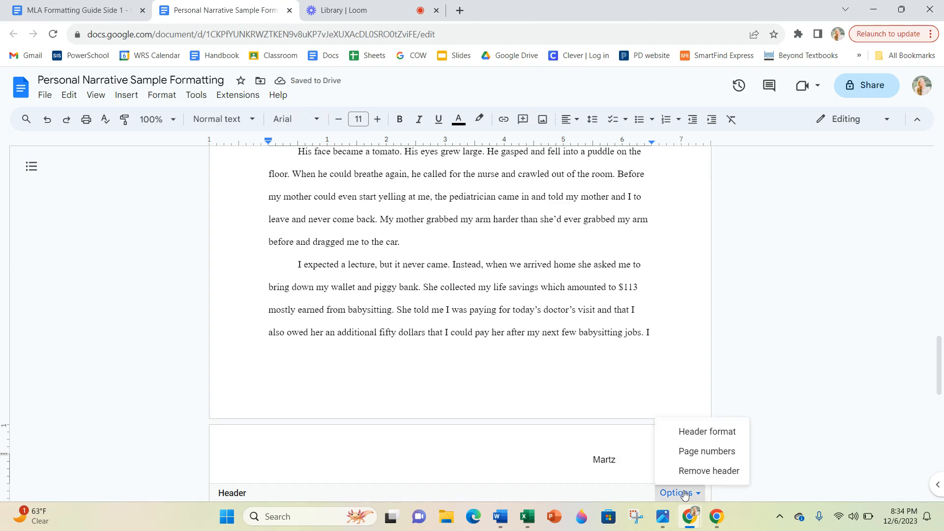
{"action": "left_click", "coordinate": [638, 447]}
{"action": "left_click_drag", "start_coordinate": [940, 364], "coordinate": [941, 383]}
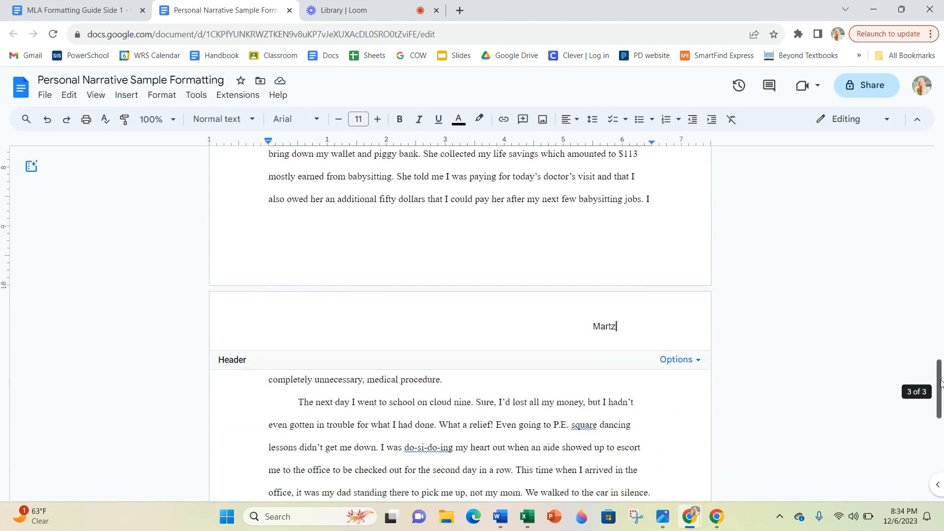
{"action": "left_click", "coordinate": [679, 346]}
{"action": "left_click", "coordinate": [682, 389]}
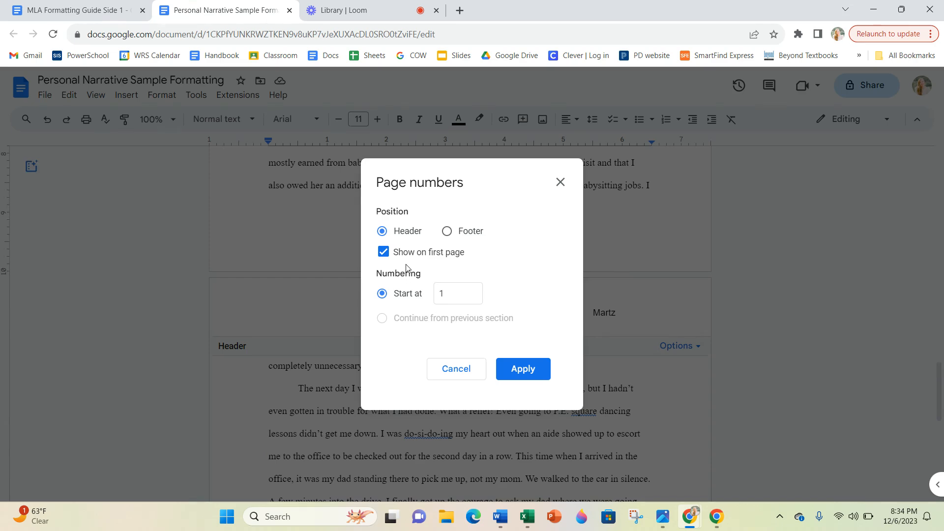
{"action": "left_click", "coordinate": [524, 372]}
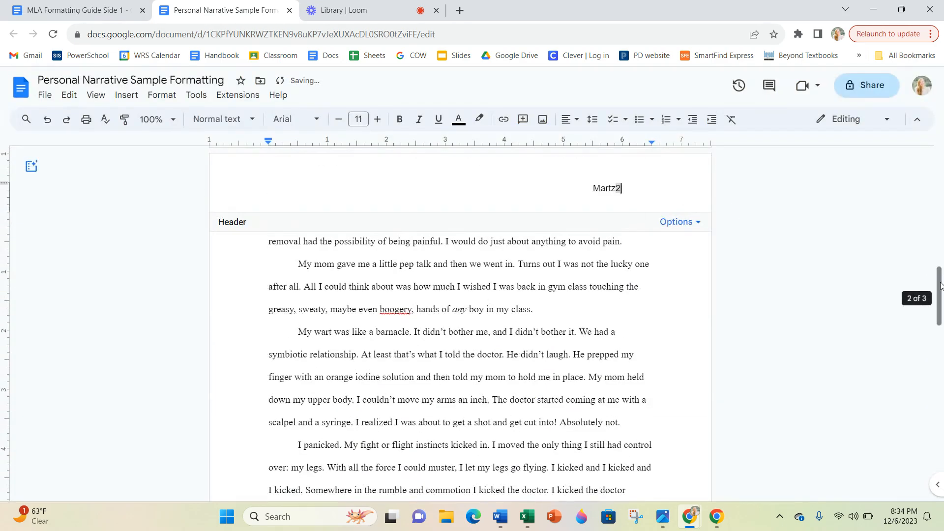
{"action": "left_click", "coordinate": [614, 190]}
Set the header's last name and page number in Times New Roman
{"action": "left_click_drag", "start_coordinate": [639, 190], "coordinate": [592, 190]}
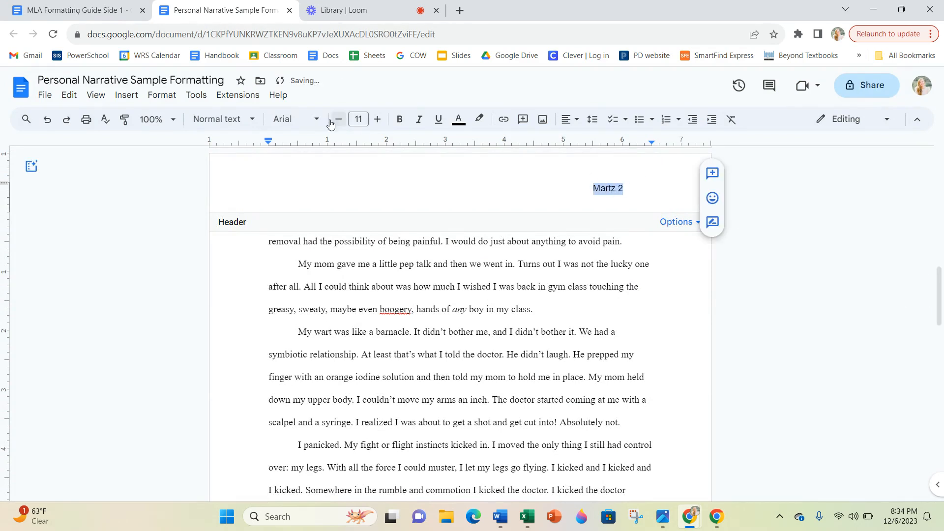
{"action": "left_click", "coordinate": [304, 119]}
{"action": "left_click", "coordinate": [314, 192]}
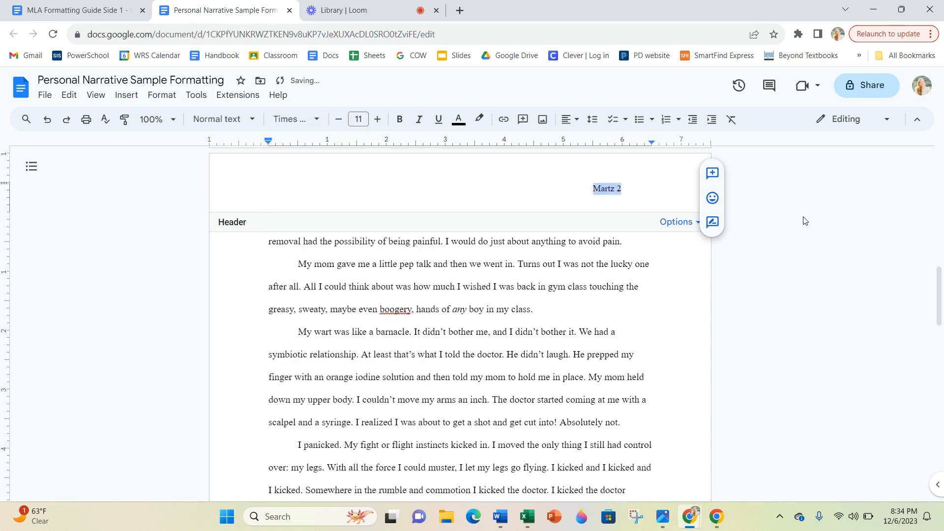
Tab the header text flush to the right edge on one line and exit the header
{"action": "left_click_drag", "start_coordinate": [937, 302], "coordinate": [919, 181]}
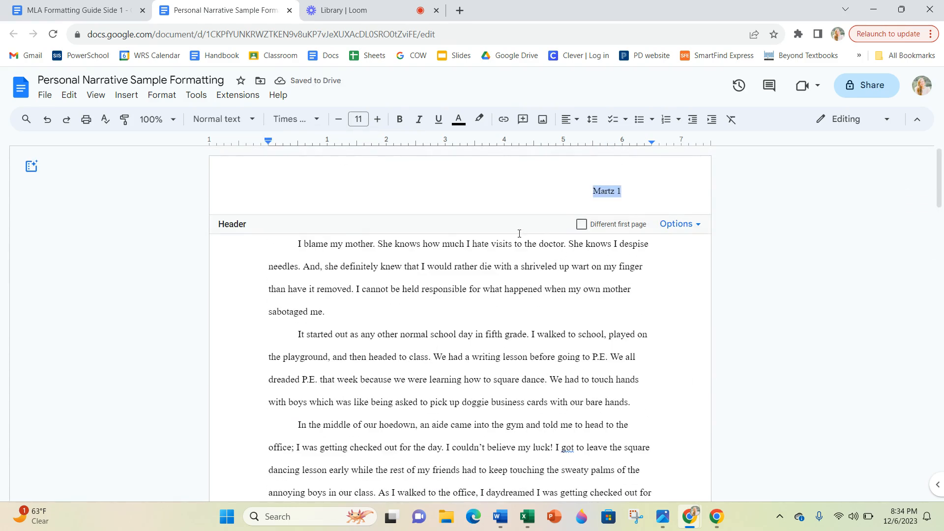
{"action": "left_click", "coordinate": [531, 191]}
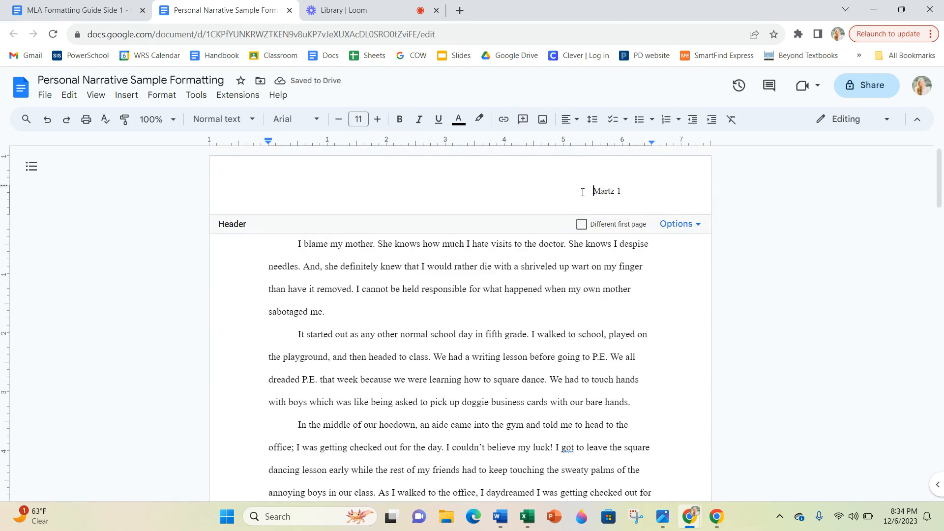
{"action": "key", "text": "Tab"}
{"action": "key", "text": "Return"}
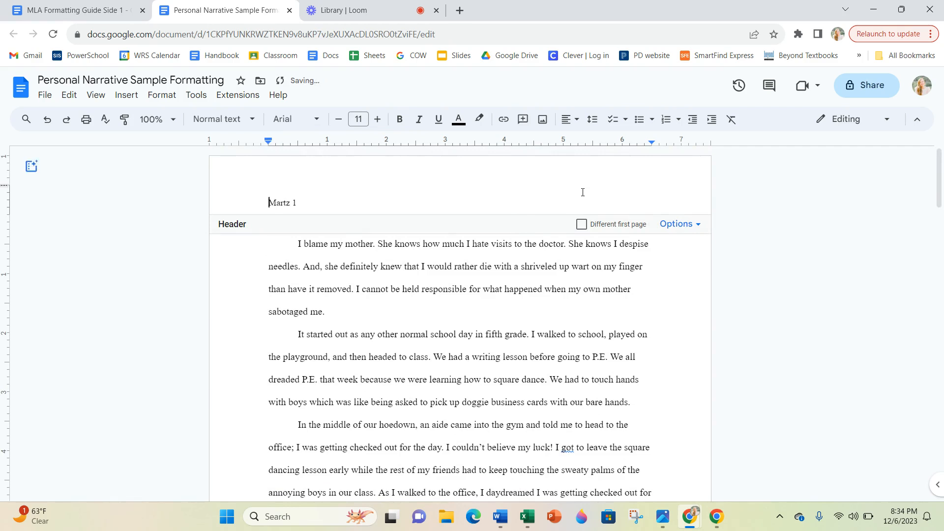
{"action": "key", "text": "BackSpace"}
{"action": "left_click", "coordinate": [640, 312]}
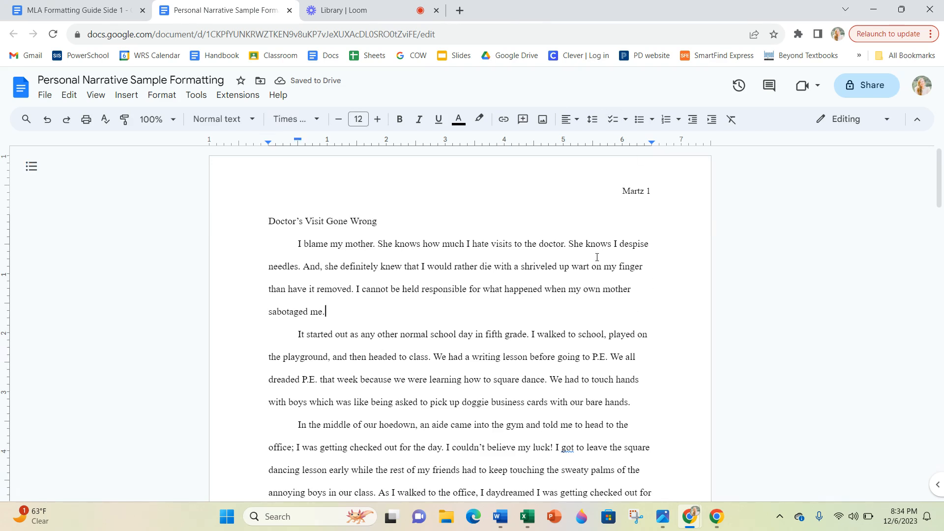
{"action": "double_click", "coordinate": [601, 192]}
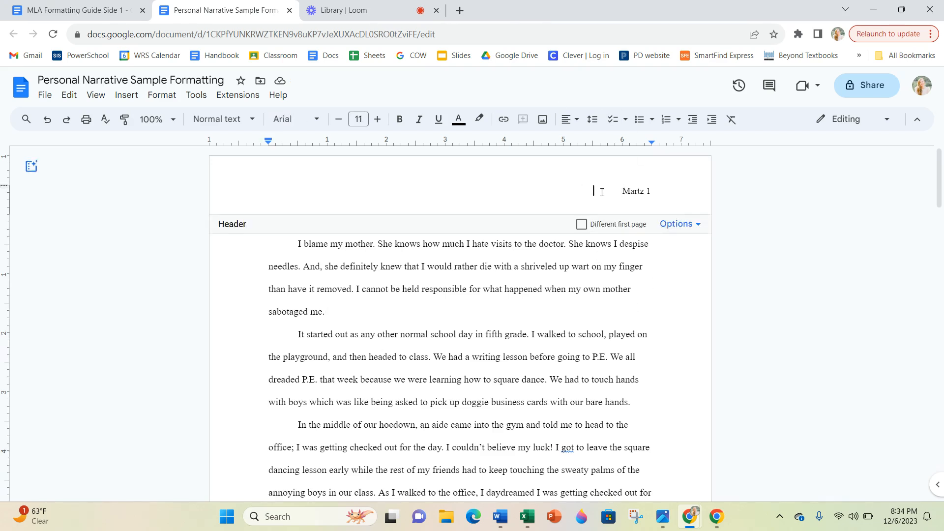
{"action": "left_click", "coordinate": [538, 312]}
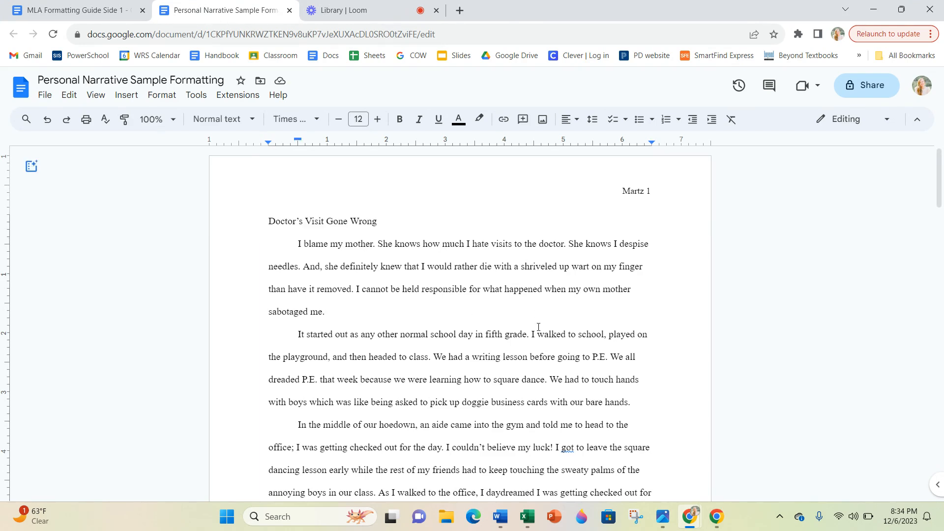
Add lines above the title for the student's name, teacher's name and English Language Arts
{"action": "left_click", "coordinate": [267, 190]}
{"action": "key", "text": "Return"}
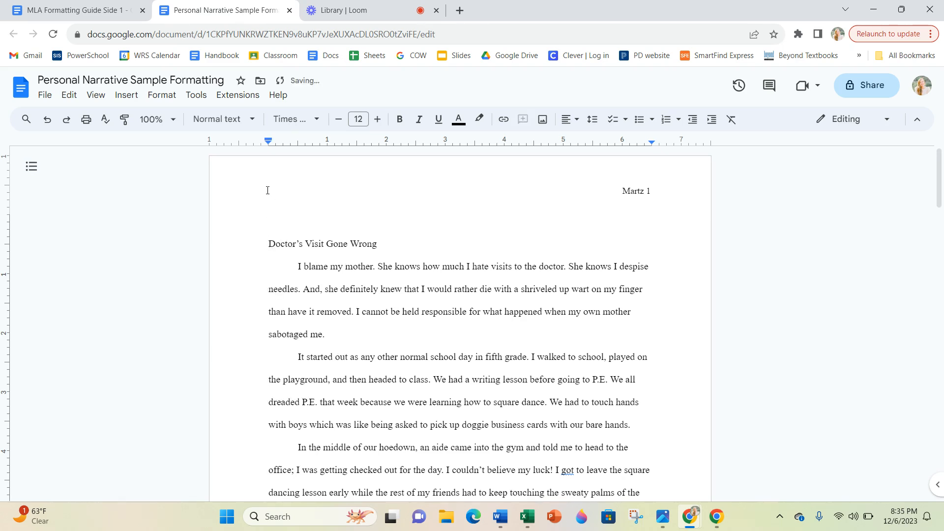
{"action": "type", "text": "Steffanie Martz"}
{"action": "key", "text": "Return"}
{"action": "type", "text": "Ms. Mart"}
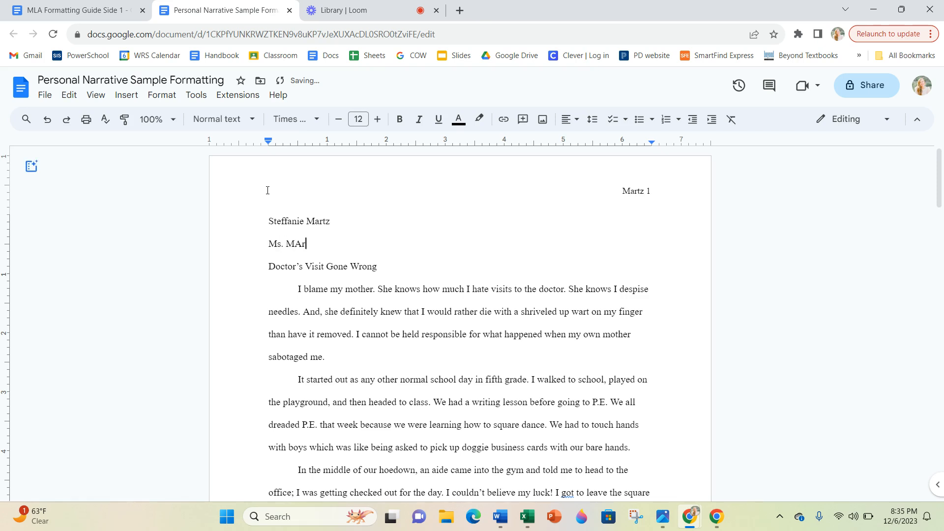
{"action": "type", "text": "z"}
{"action": "key", "text": "Return"}
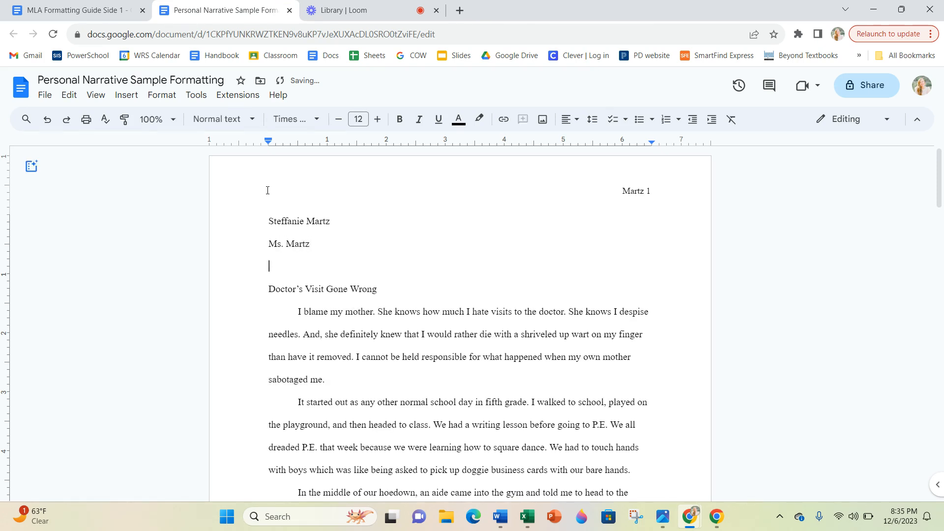
{"action": "type", "text": "English Language "}
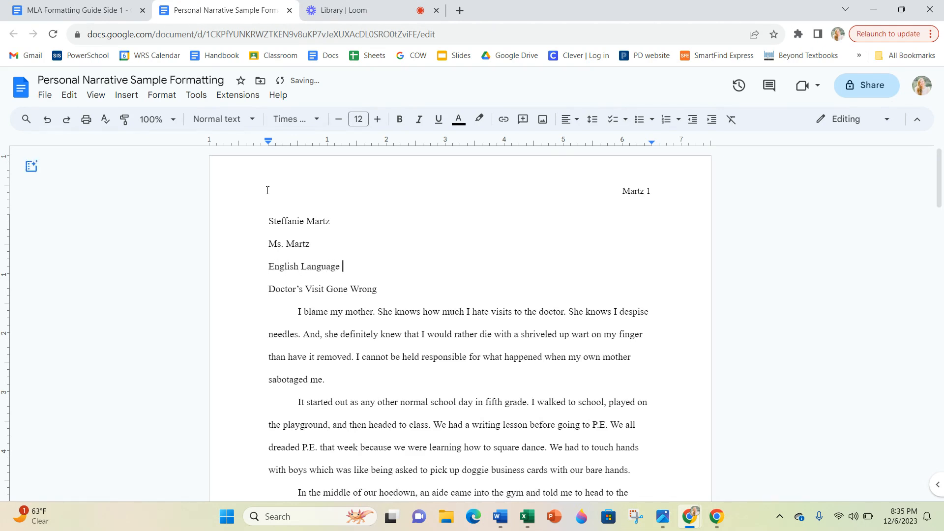
{"action": "type", "text": "Arts"}
{"action": "key", "text": "Return"}
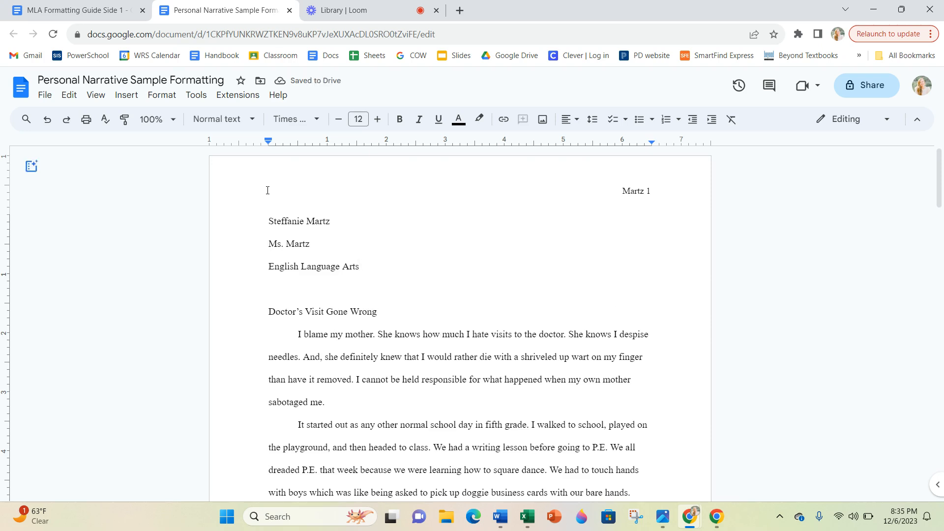
Type the date line December 6, 2023, correcting the misspellings along the way
{"action": "type", "text": "Decmeber 12,"}
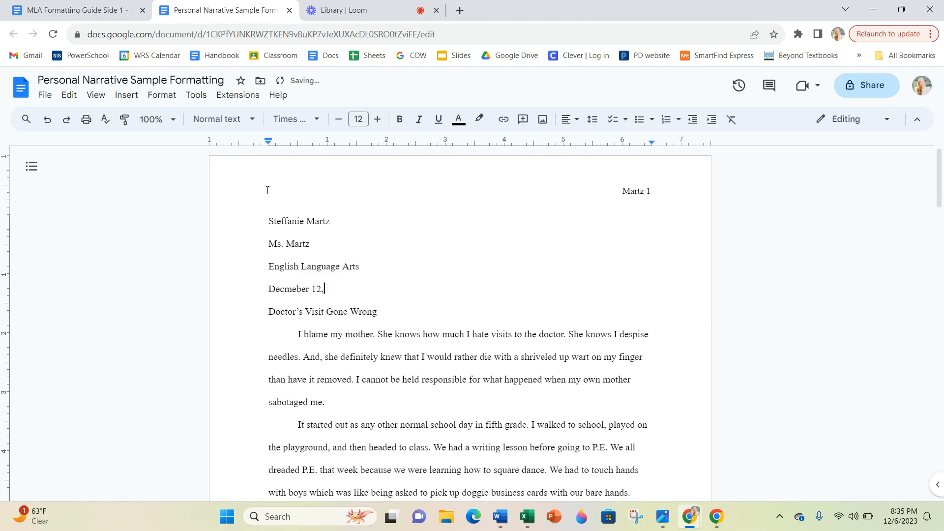
{"action": "key", "text": "BackSpace"}
{"action": "key", "text": "BackSpace"}
{"action": "key", "text": "BackSpace"}
{"action": "key", "text": "BackSpace"}
{"action": "key", "text": "BackSpace"}
{"action": "key", "text": "BackSpace"}
{"action": "key", "text": "BackSpace"}
{"action": "key", "text": "BackSpace"}
{"action": "type", "text": "ember 6, 2023"}
{"action": "key", "text": "BackSpace"}
{"action": "key", "text": "BackSpace"}
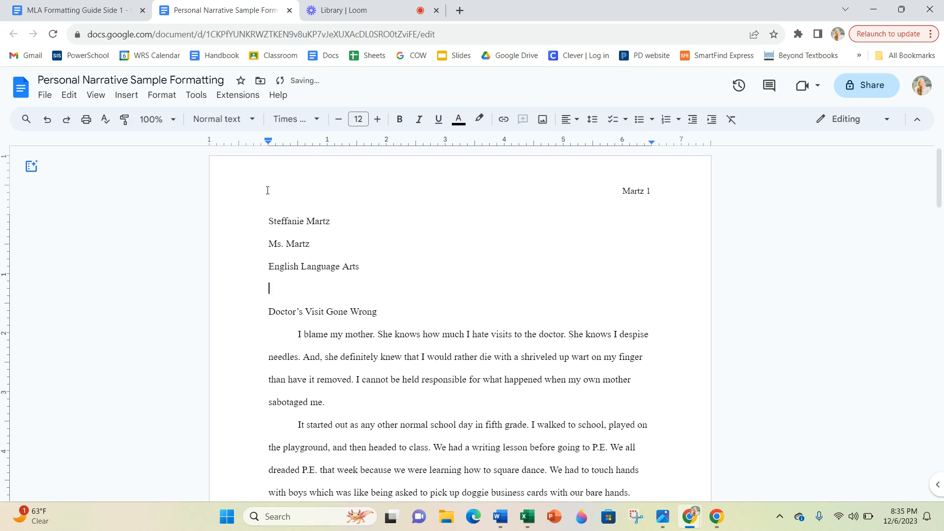
{"action": "type", "text": "December 6, 2023"}
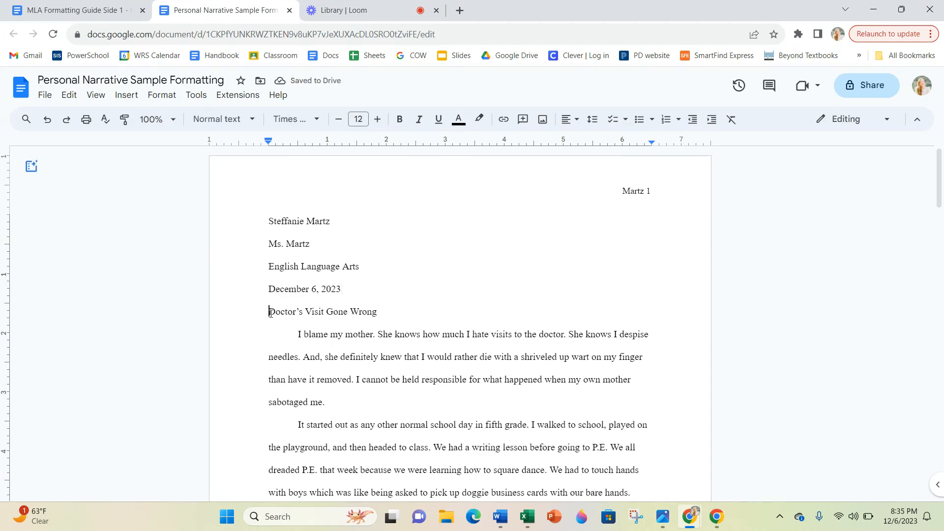
{"action": "left_click_drag", "start_coordinate": [270, 313], "coordinate": [400, 306]}
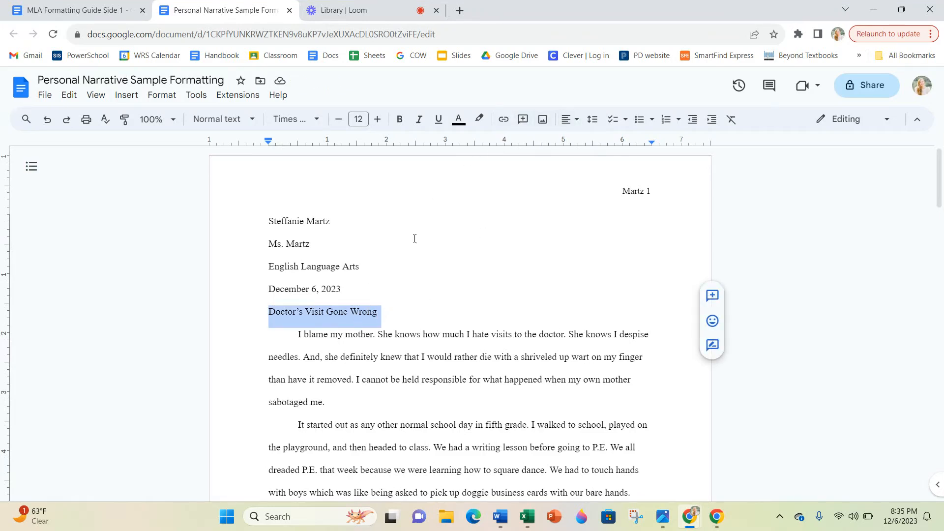
Center-align the title 'Doctor's Visit Gone Wrong'
{"action": "left_click", "coordinate": [579, 123]}
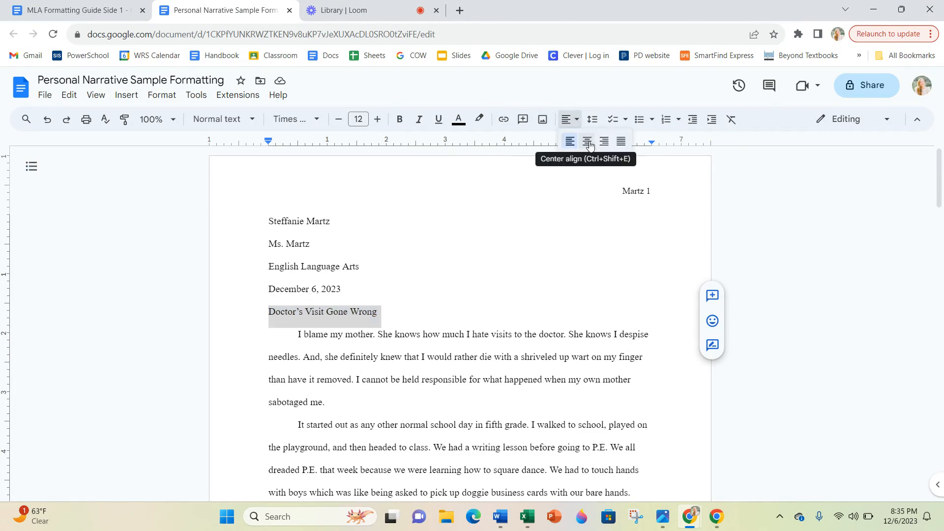
{"action": "left_click", "coordinate": [588, 144]}
{"action": "left_click", "coordinate": [527, 309]}
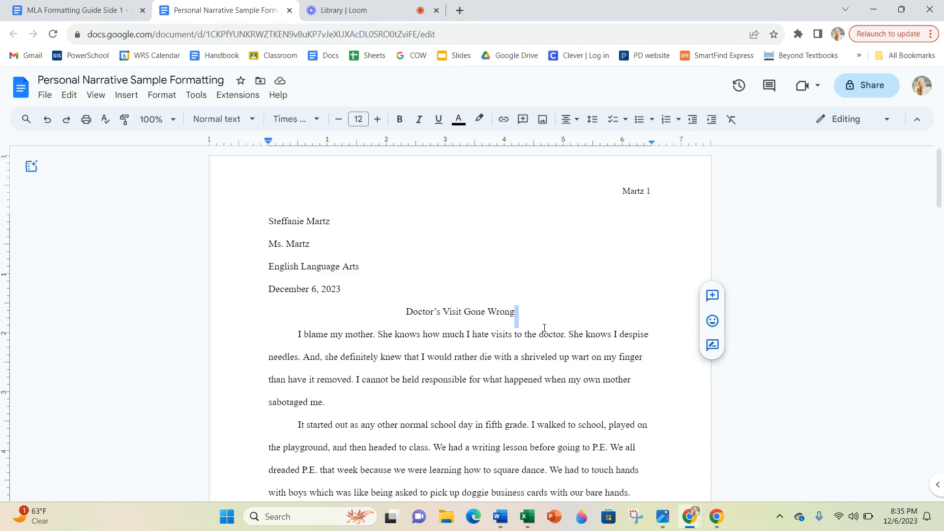
Fix the sentence spacing before 'She', 'And' and 'played' in the opening paragraphs
{"action": "left_click", "coordinate": [566, 335]}
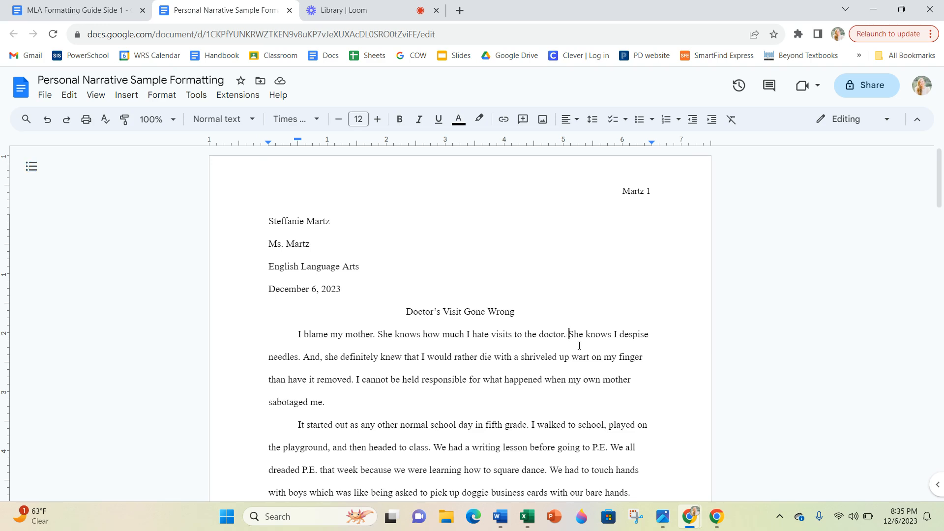
{"action": "key", "text": "BackSpace"}
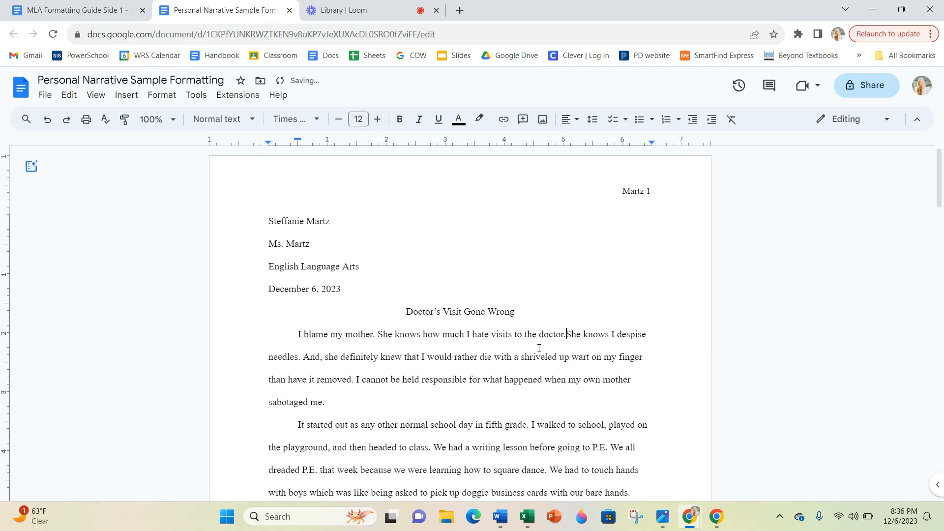
{"action": "left_click", "coordinate": [303, 356]}
{"action": "key", "text": "BackSpace"}
{"action": "key", "text": "Left"}
{"action": "key", "text": "Left"}
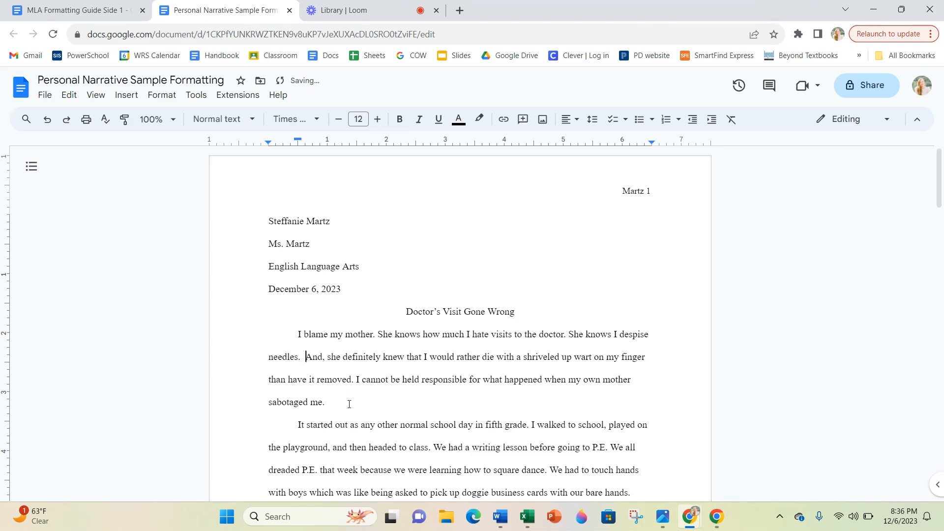
{"action": "key", "text": "BackSpace"}
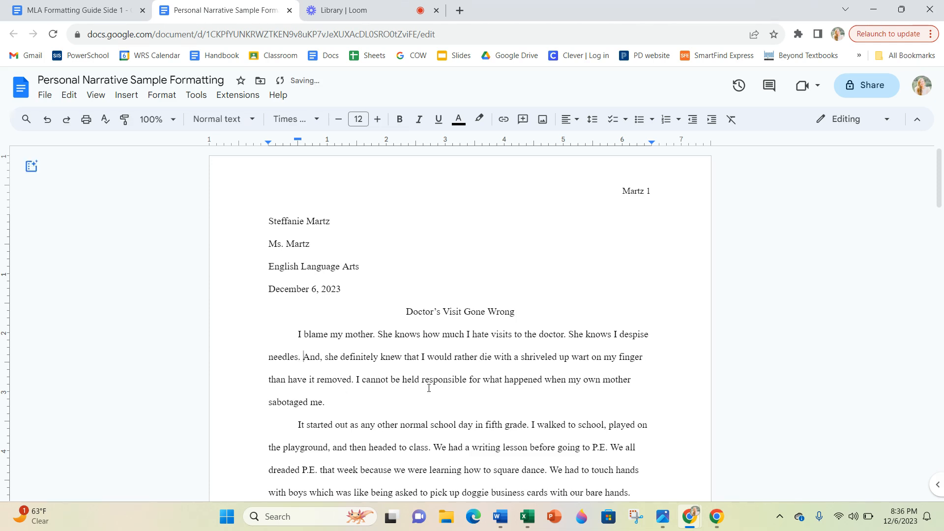
{"action": "left_click", "coordinate": [610, 426]}
{"action": "key", "text": "BackSpace"}
{"action": "scroll", "coordinate": [523, 445], "scroll_direction": "down", "scroll_amount": 3}
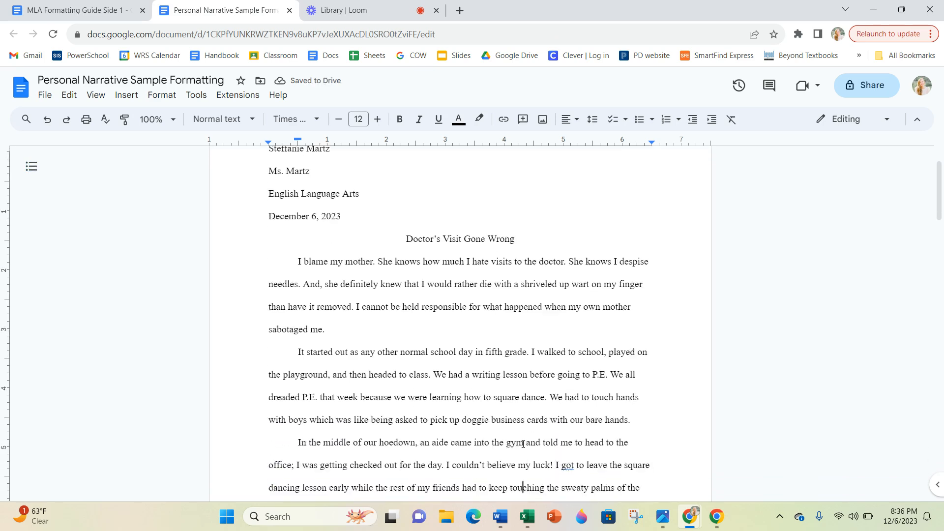